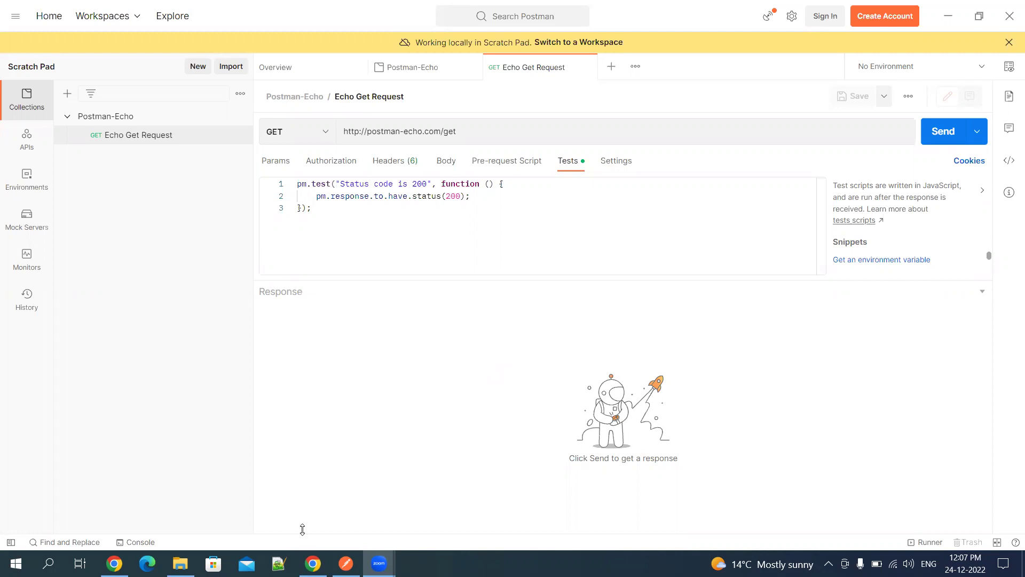
click(312, 561)
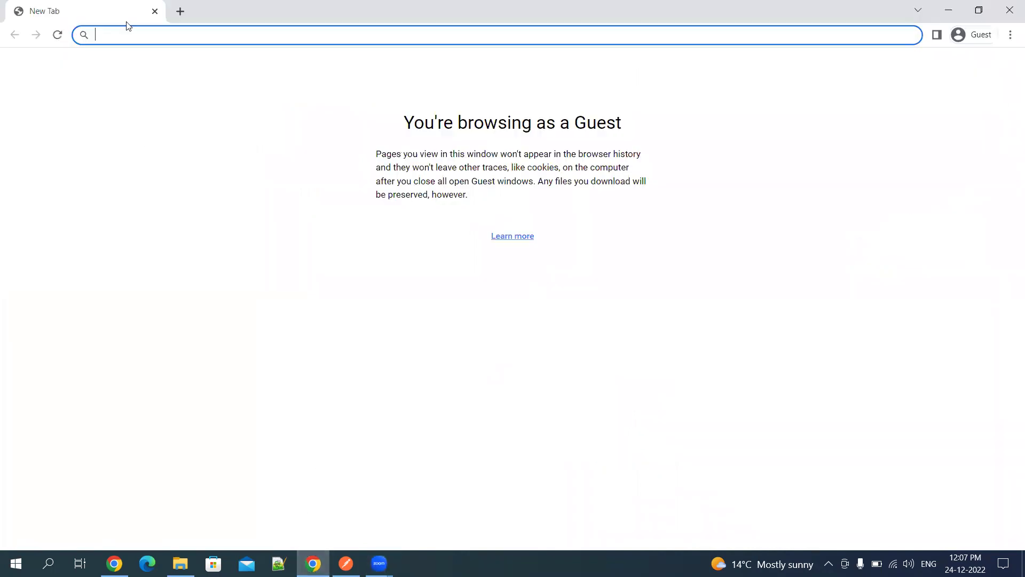
text(https://restful-booker.herokuapp.com/)
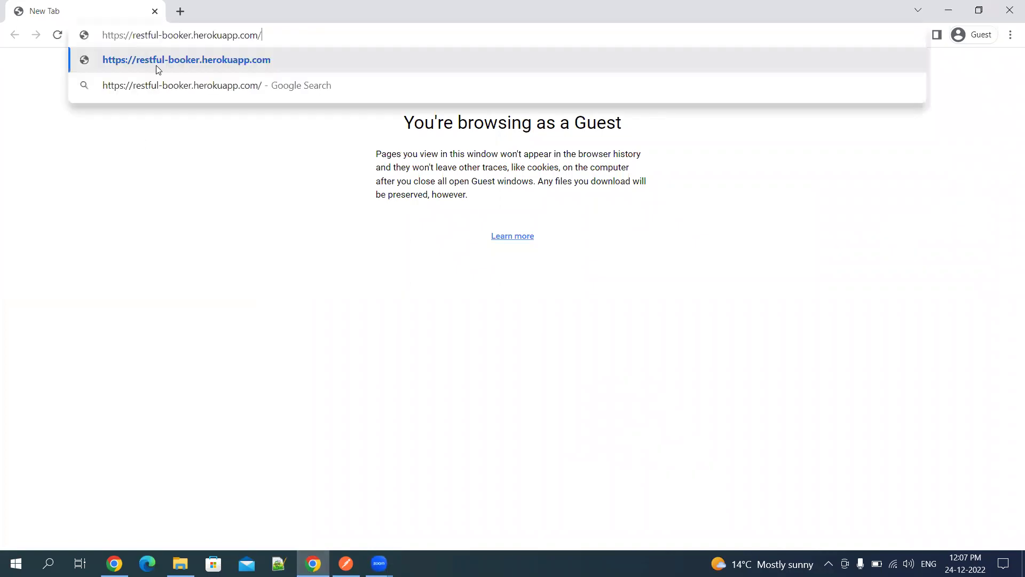
click(171, 63)
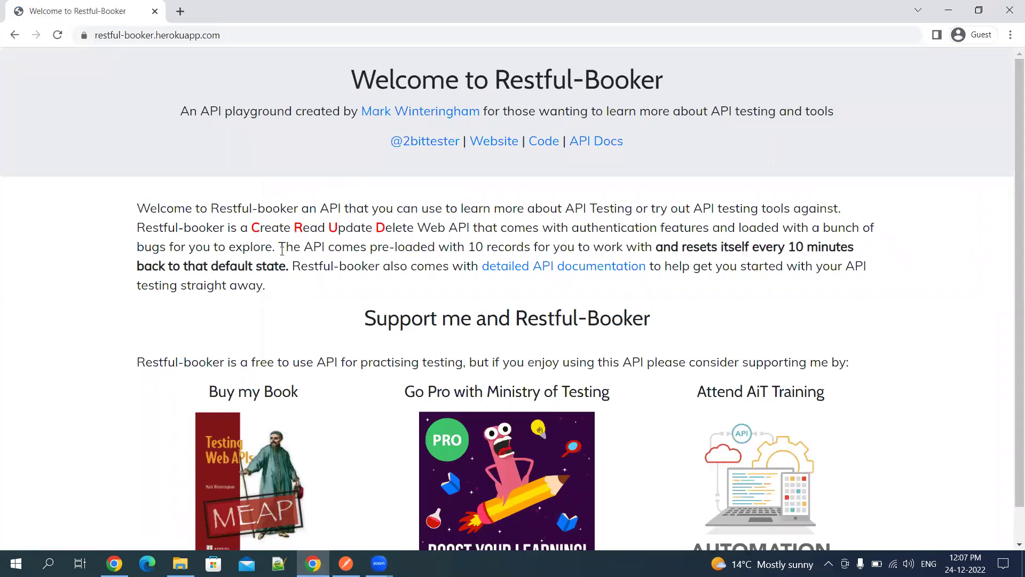
click(534, 266)
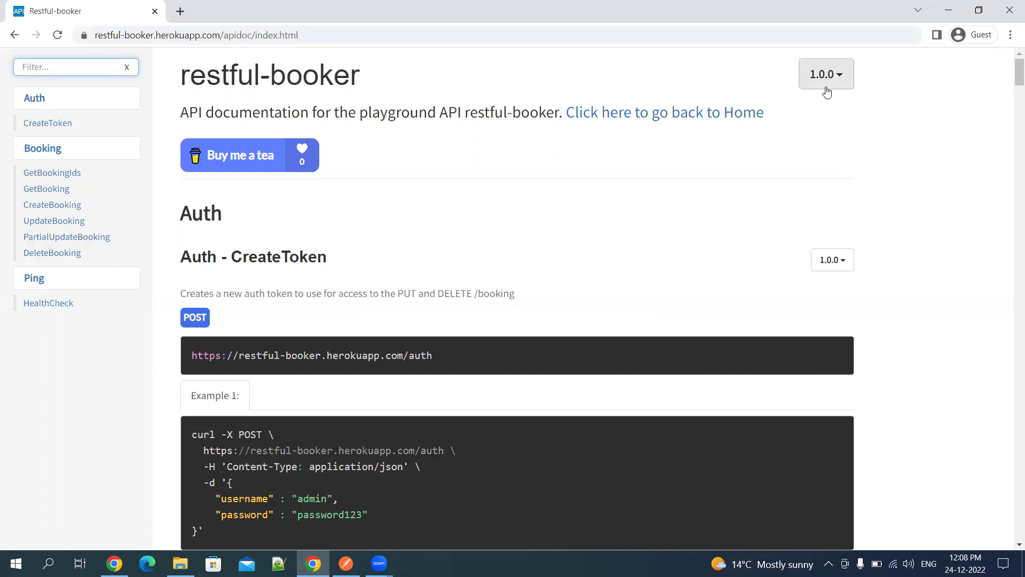
Check which versions the restful-booker API documentation offers
click(843, 79)
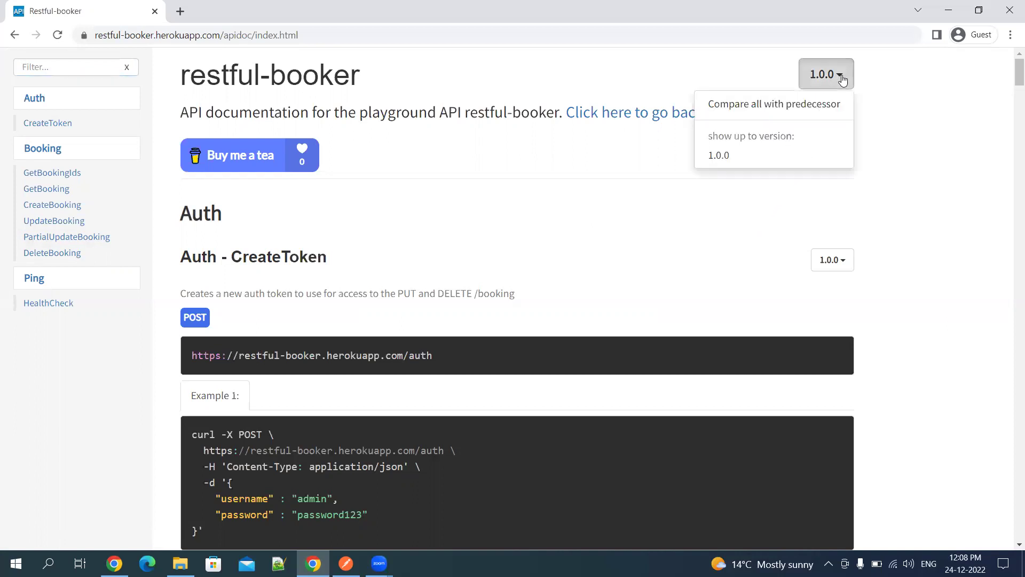
click(666, 188)
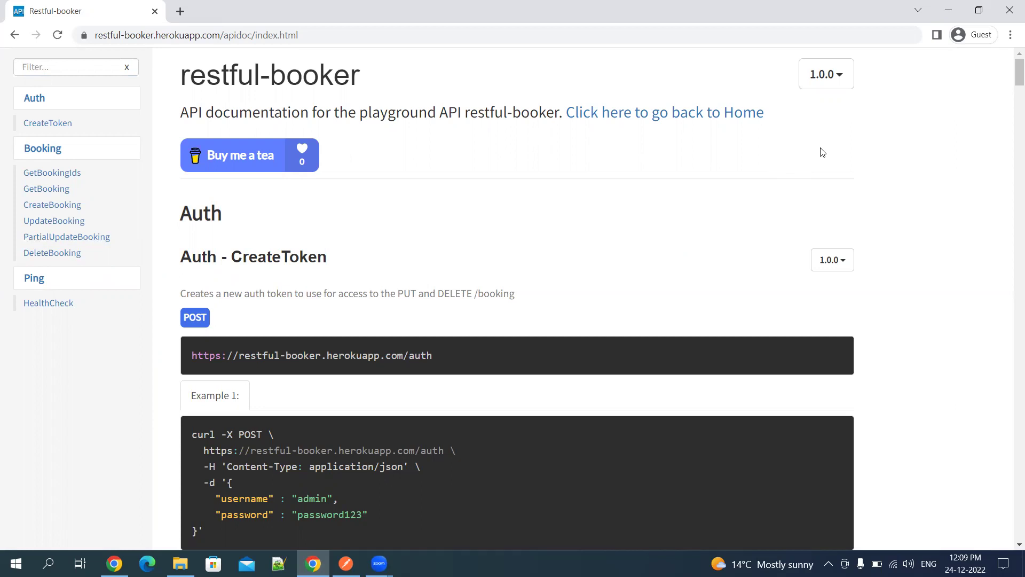
click(830, 82)
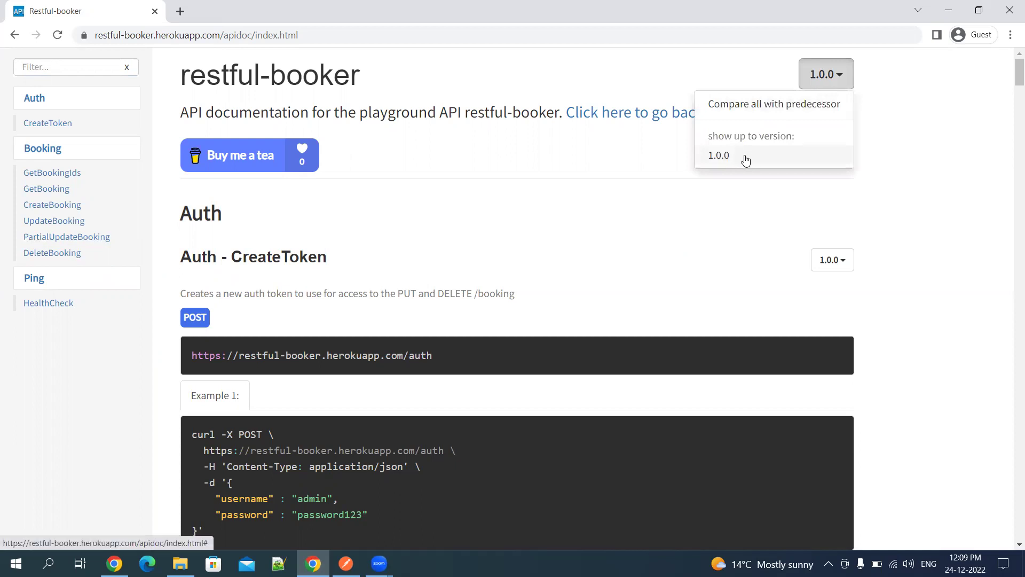
click(700, 200)
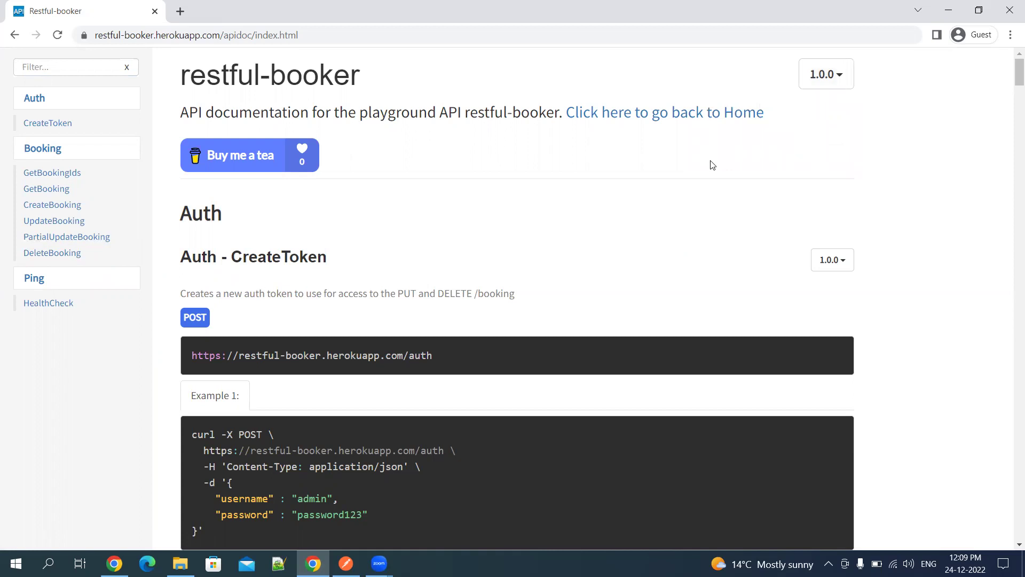
Read the Auth - CreateToken documentation, examining its purpose, POST endpoint URL, content type header and example request body
scroll(400, 249, down, 1)
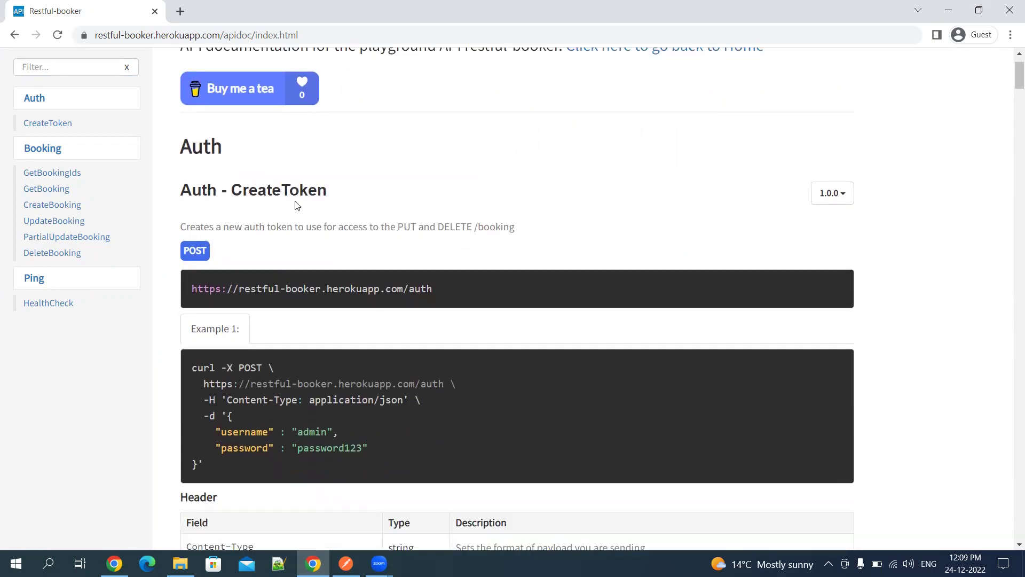
scroll(297, 206, down, 1)
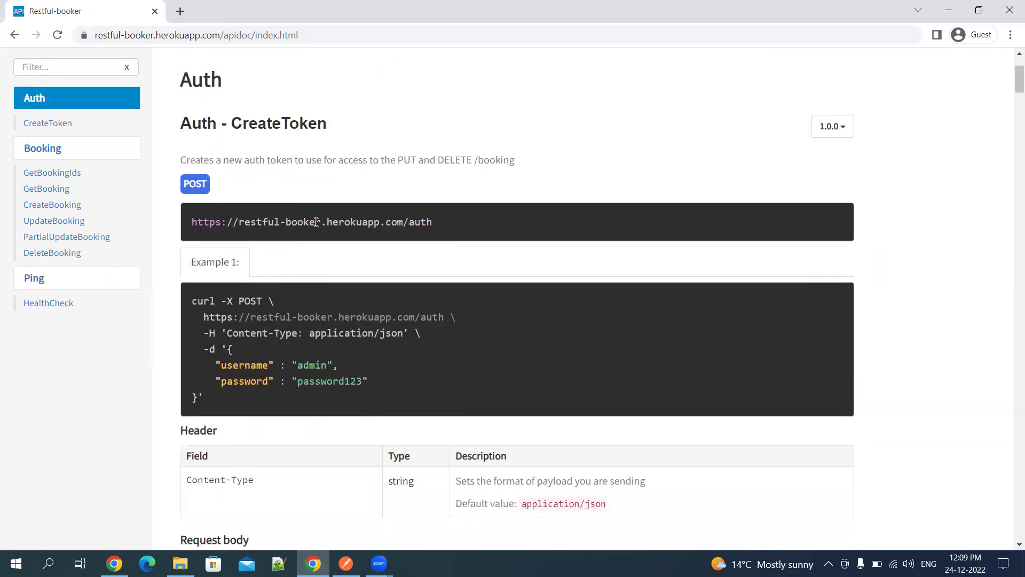
double_click(400, 160)
double_click(454, 160)
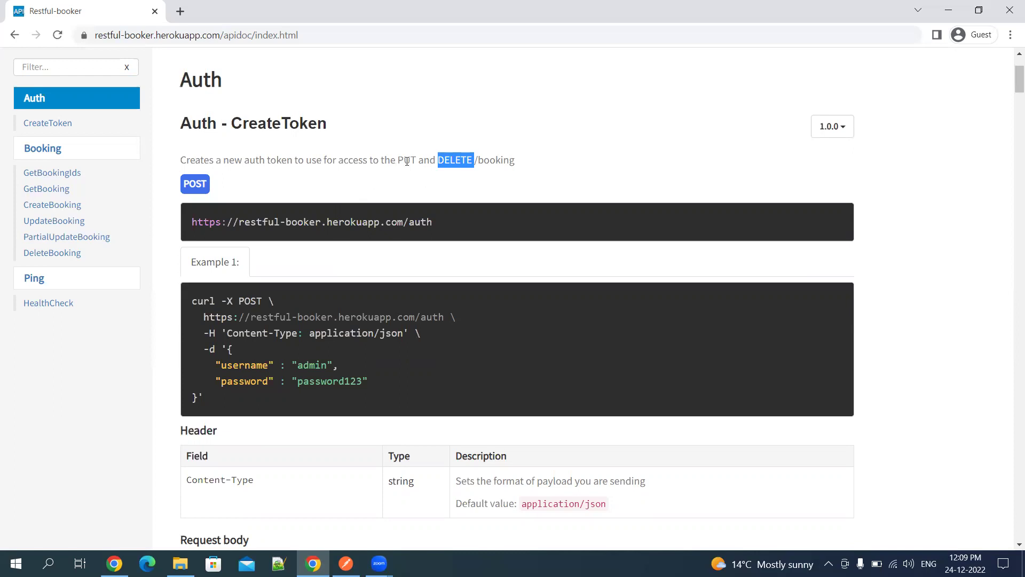
double_click(408, 160)
double_click(457, 160)
drag(189, 222, 429, 220)
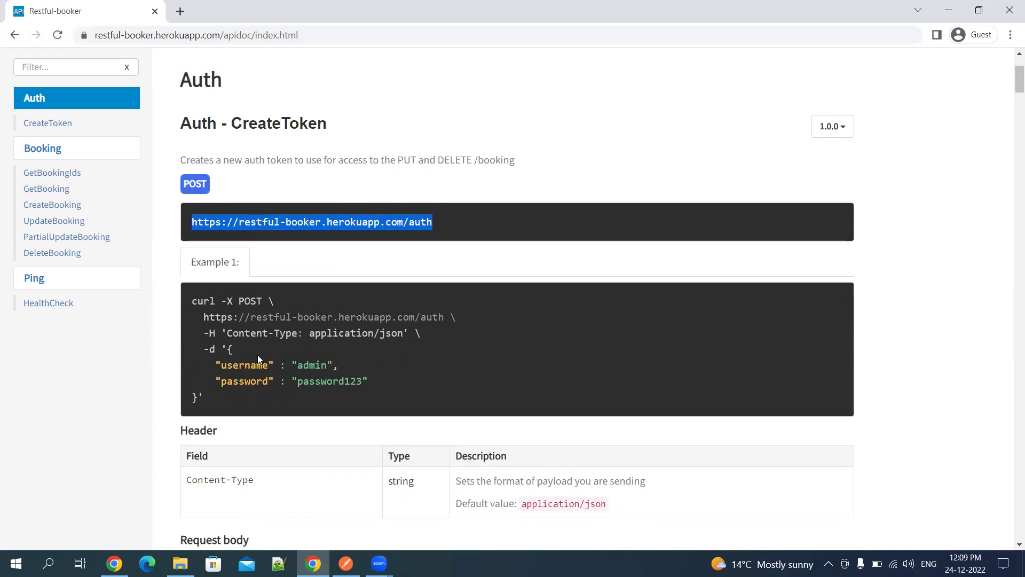
scroll(261, 381, down, 1)
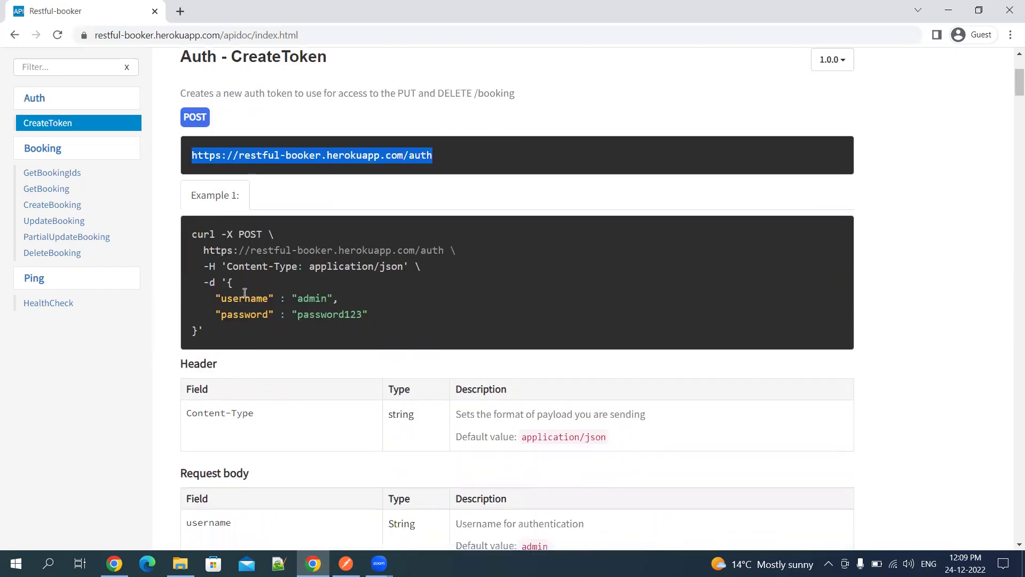
drag(226, 266, 404, 266)
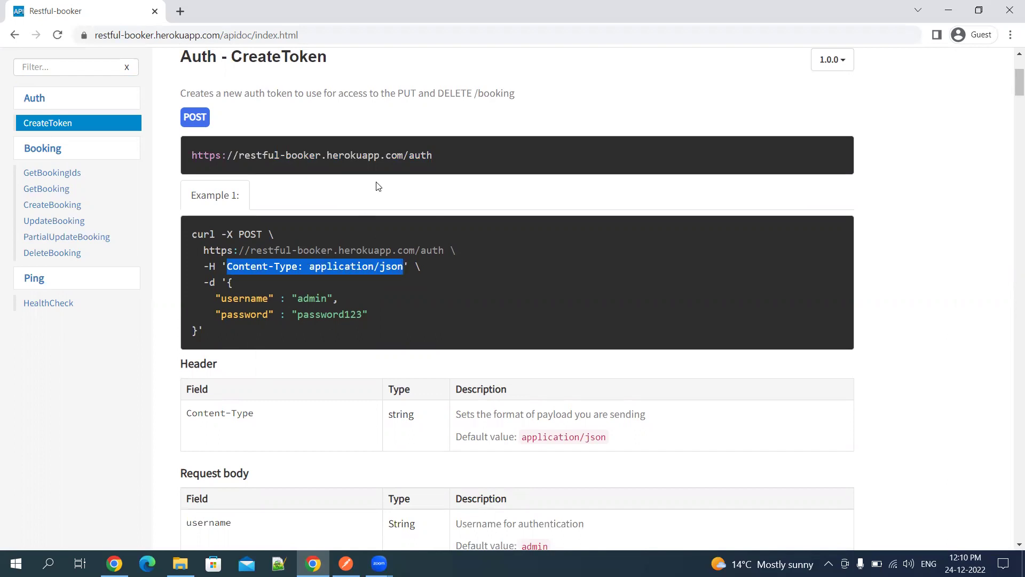
drag(227, 283, 198, 328)
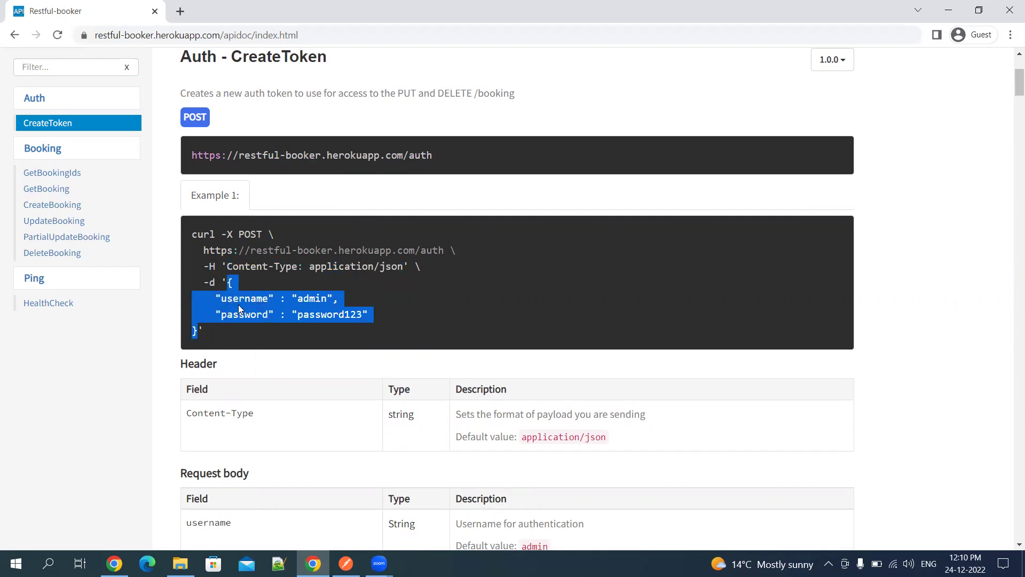
Examine the CreateToken header, request body and success response field tables
scroll(238, 304, down, 2)
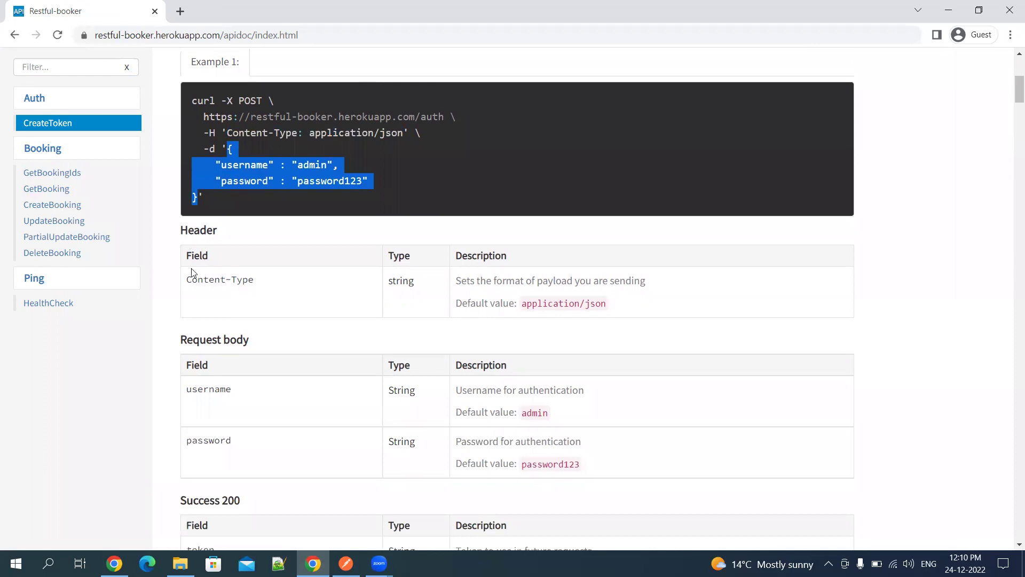
drag(187, 277, 210, 281)
click(396, 281)
double_click(396, 281)
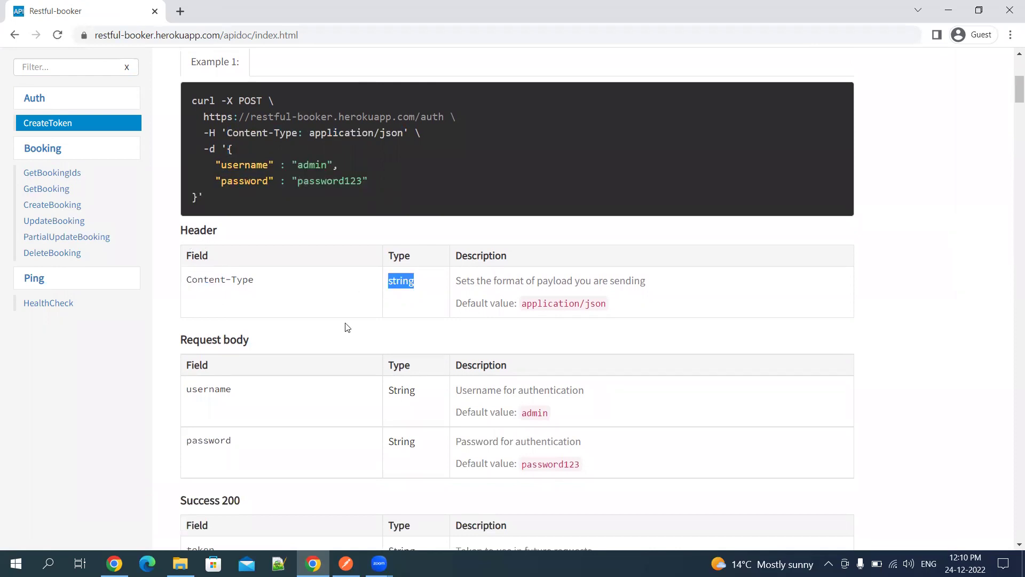
click(213, 389)
scroll(242, 413, down, 2)
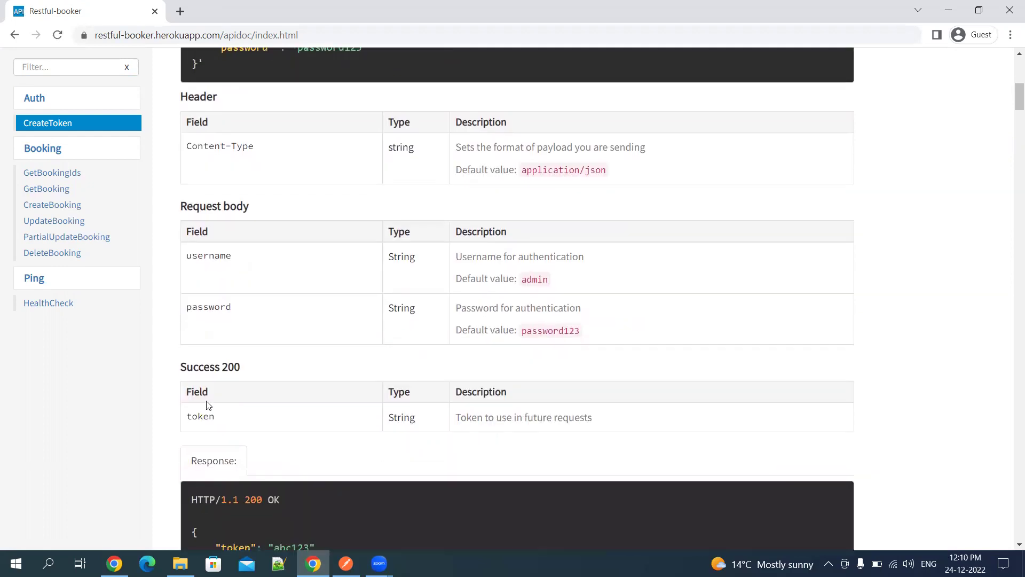
double_click(231, 368)
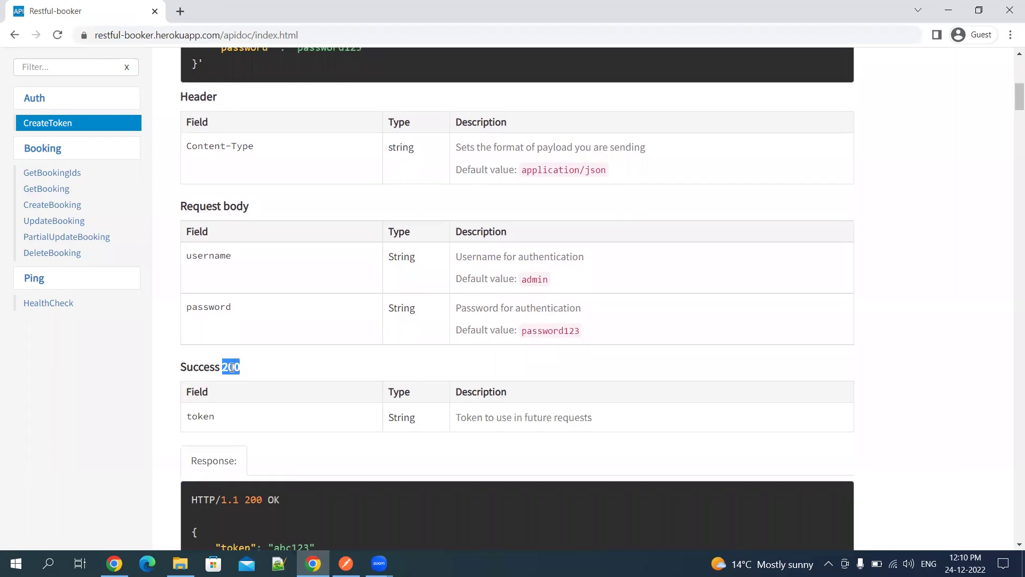
double_click(198, 418)
scroll(248, 373, up, 4)
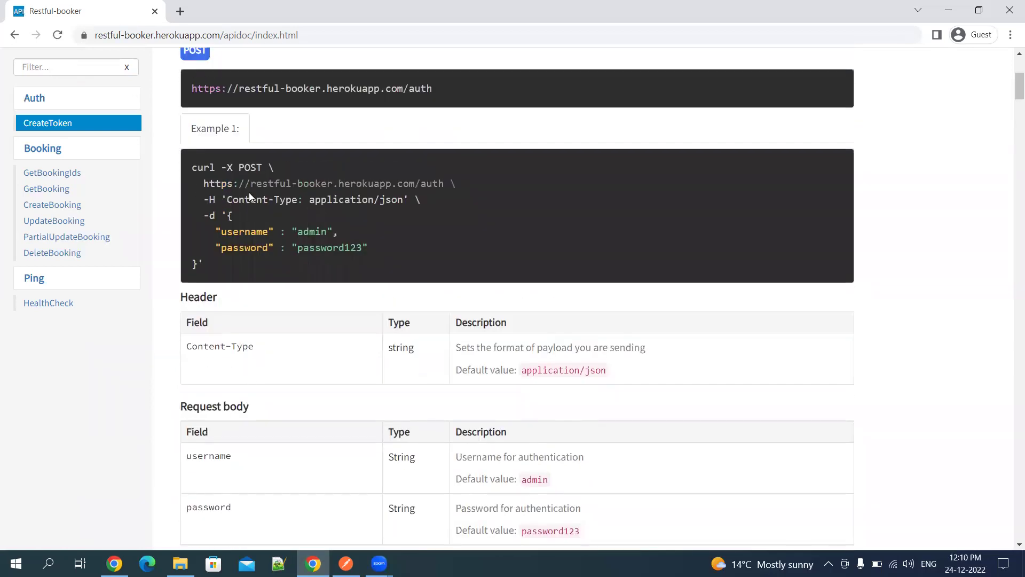
scroll(249, 195, up, 1)
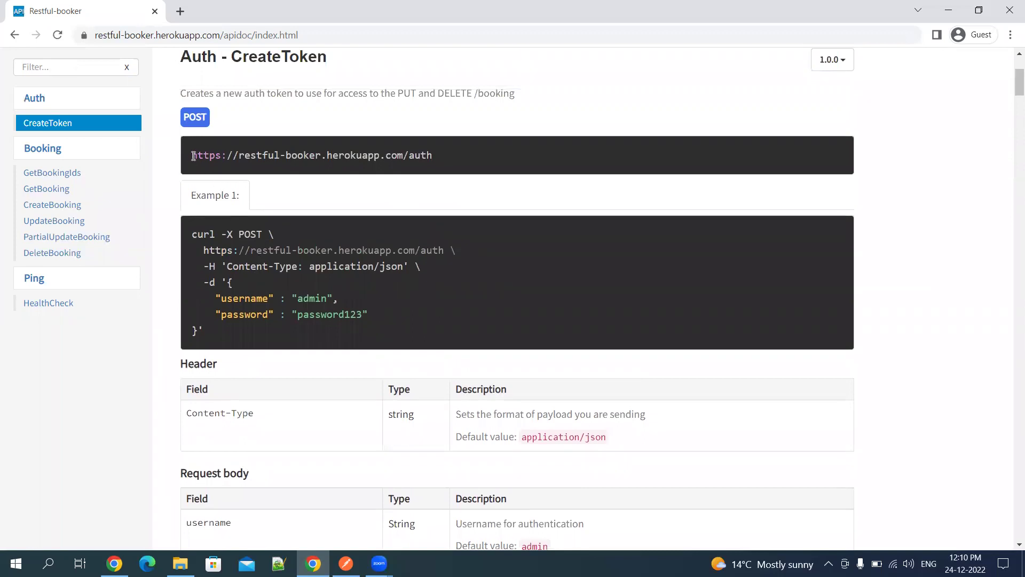
drag(194, 155, 417, 169)
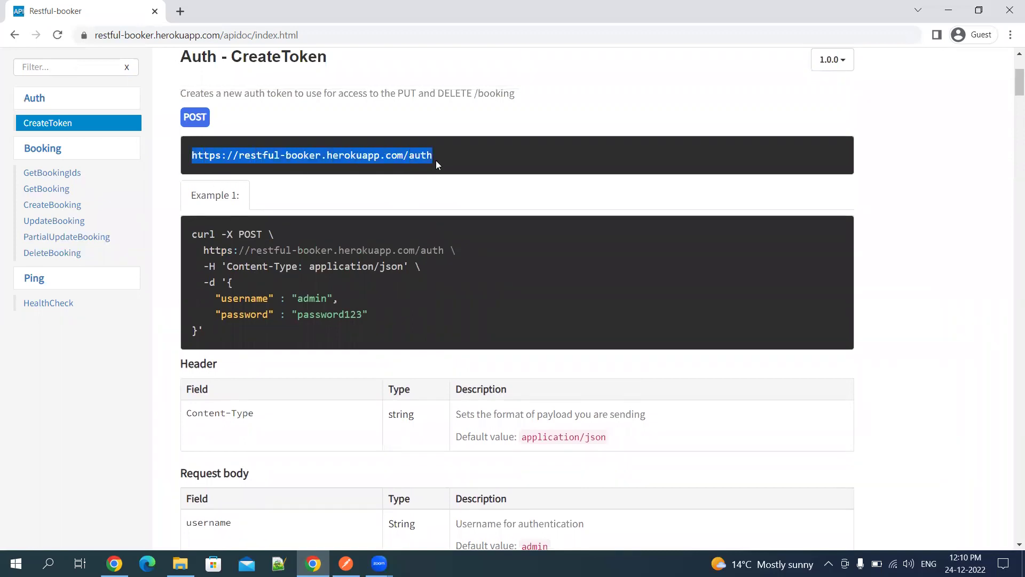
Switch to Postman and create a new collection named Restful-Booker
click(346, 563)
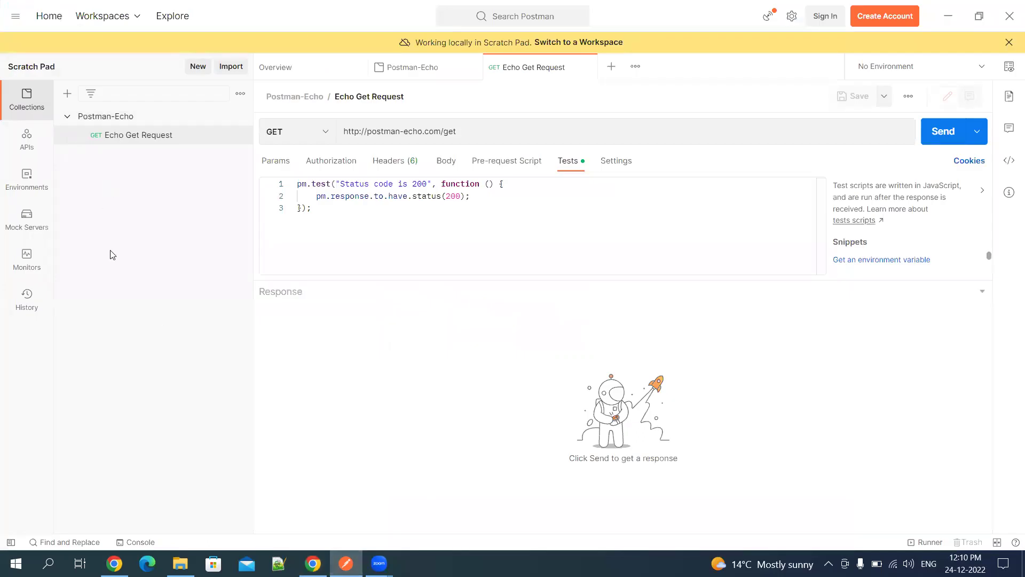
click(197, 67)
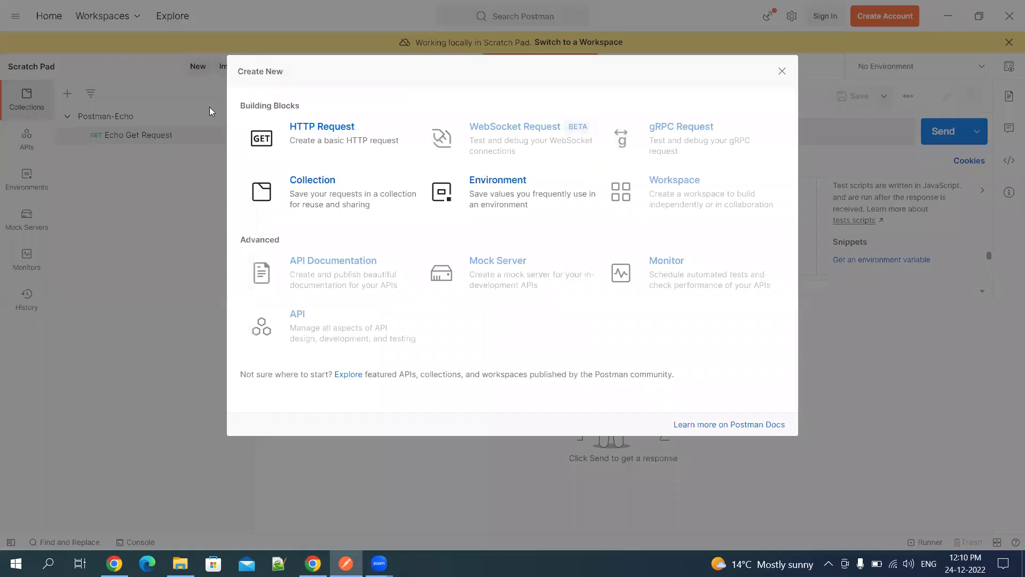
click(318, 203)
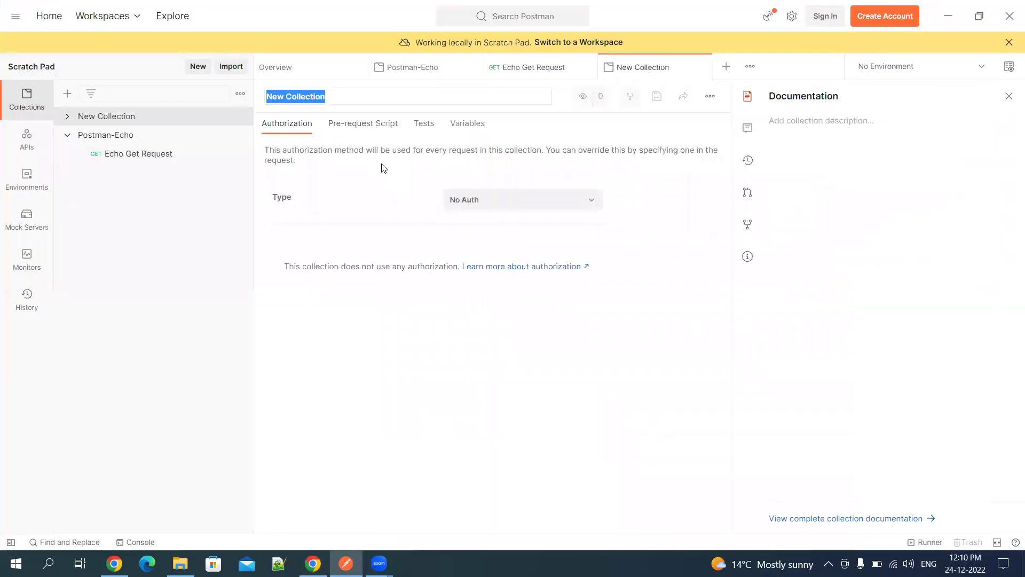
text(Rest)
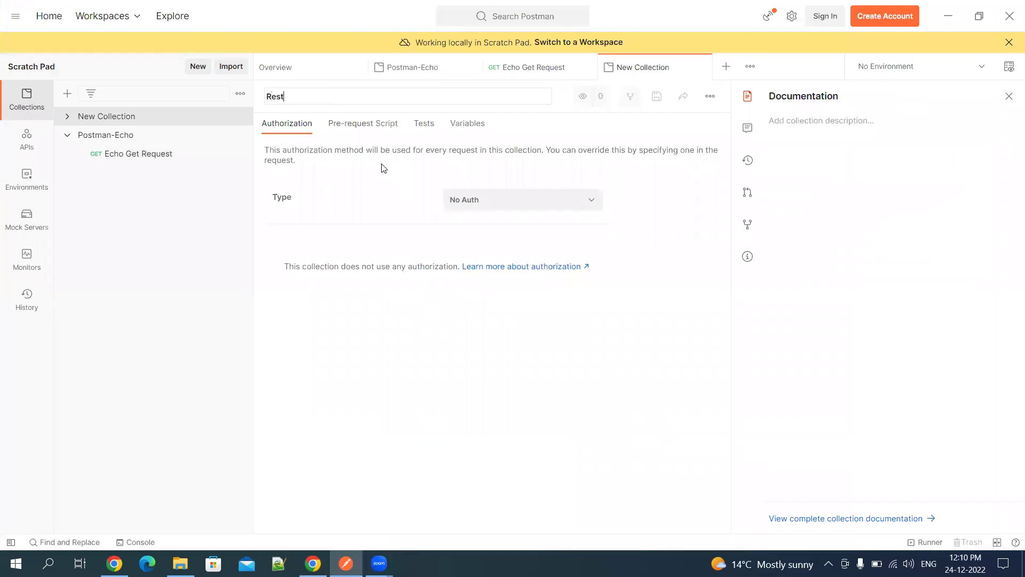
text(ful-Booker)
key(Return)
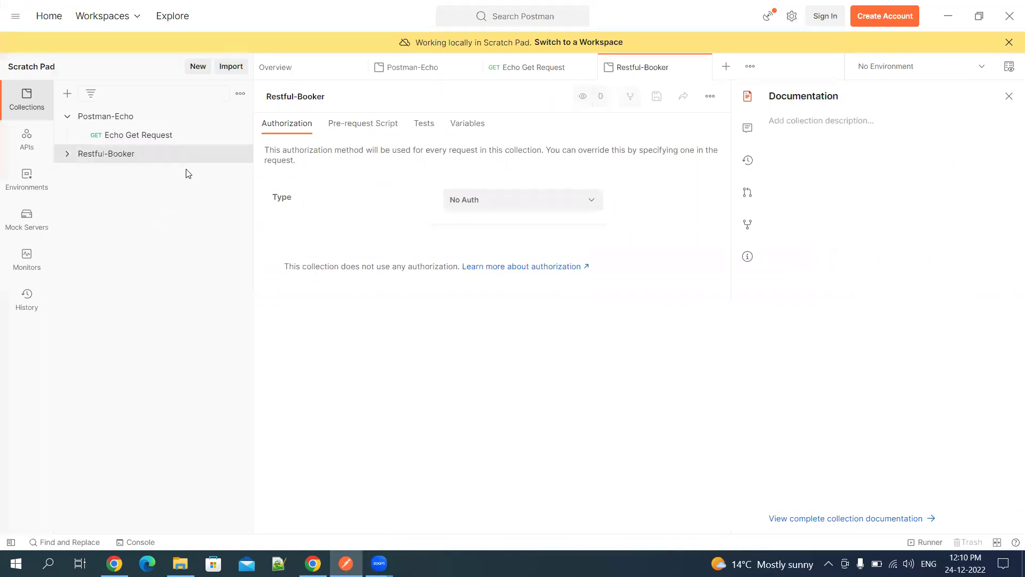
Add a request named CreateToken to the empty Restful-Booker collection
click(142, 156)
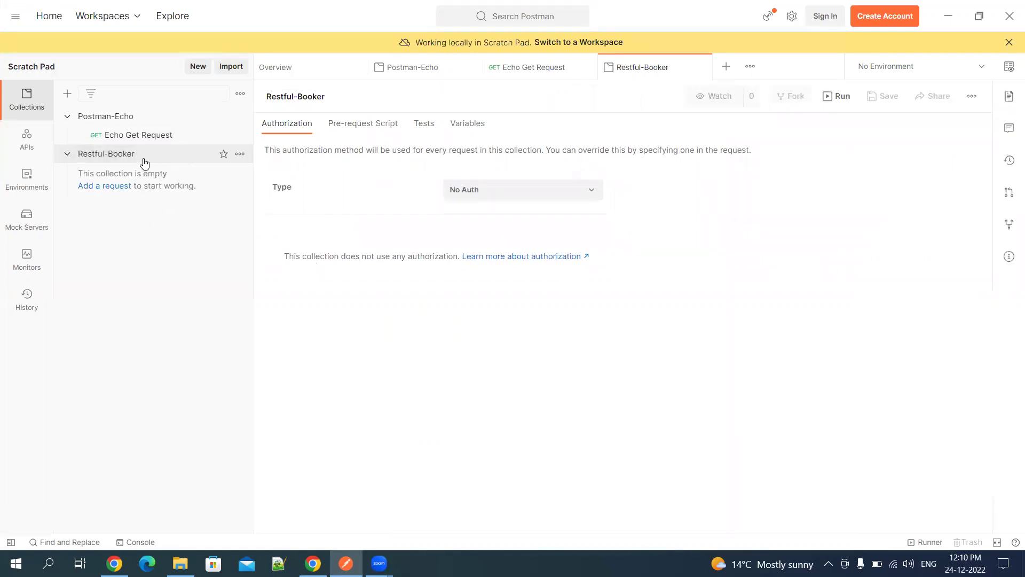
click(106, 188)
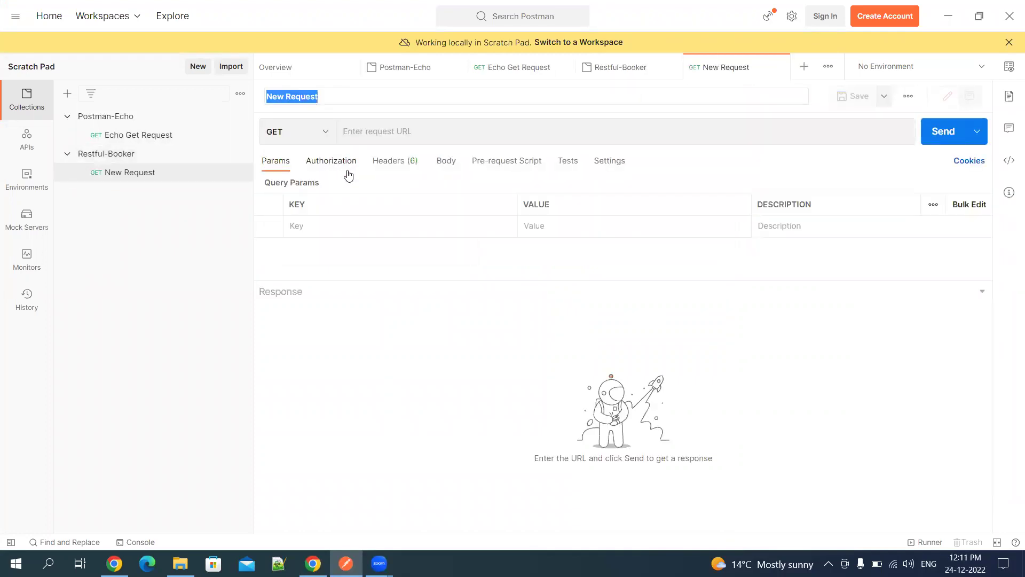
text(Crea)
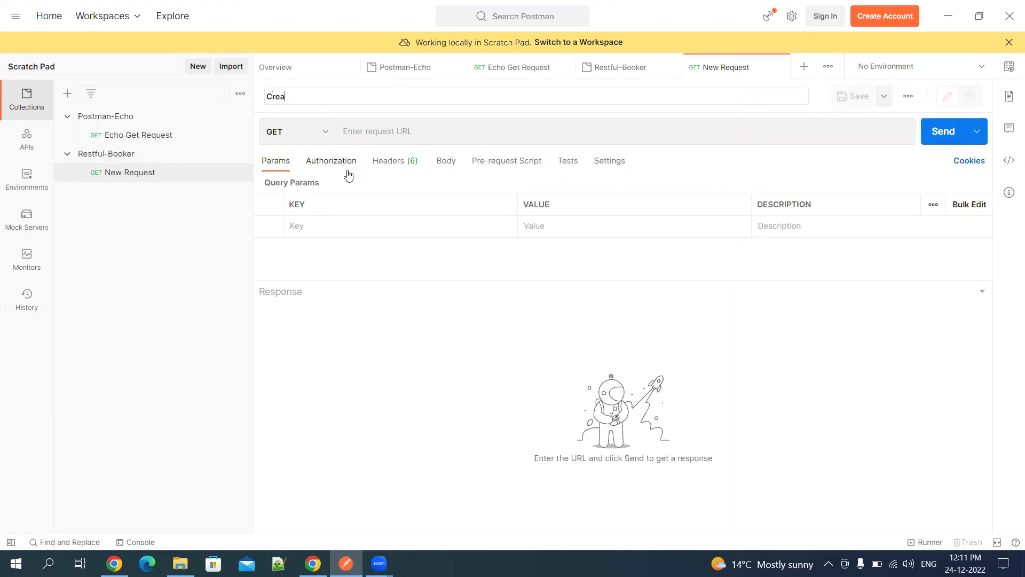
text(tewToken)
key(Return)
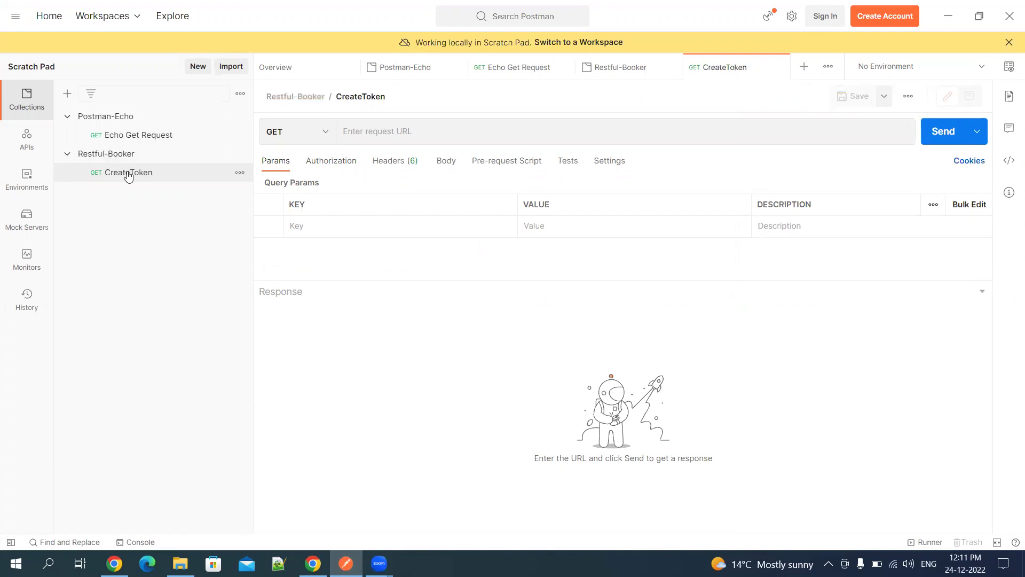
click(325, 134)
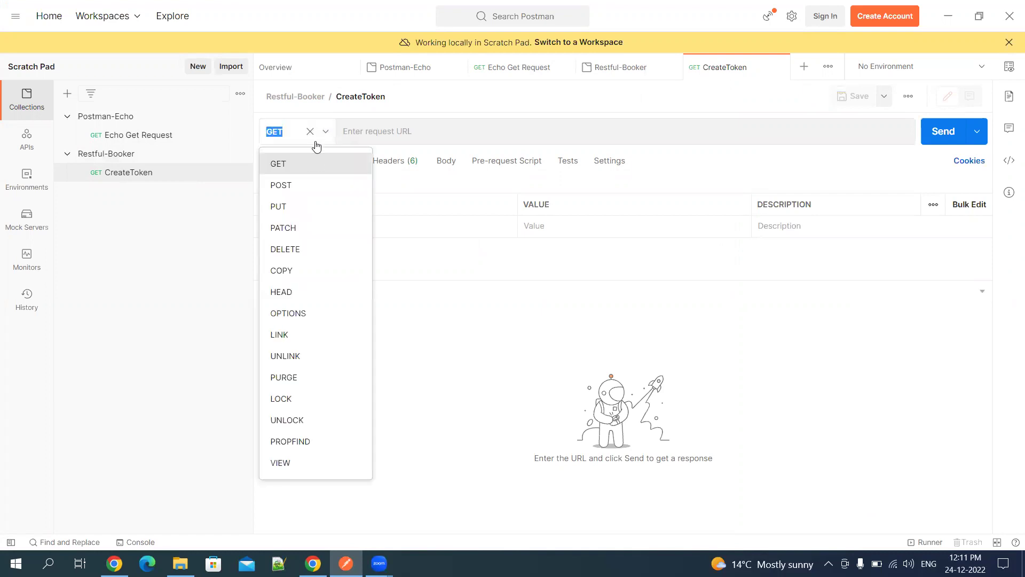
click(289, 185)
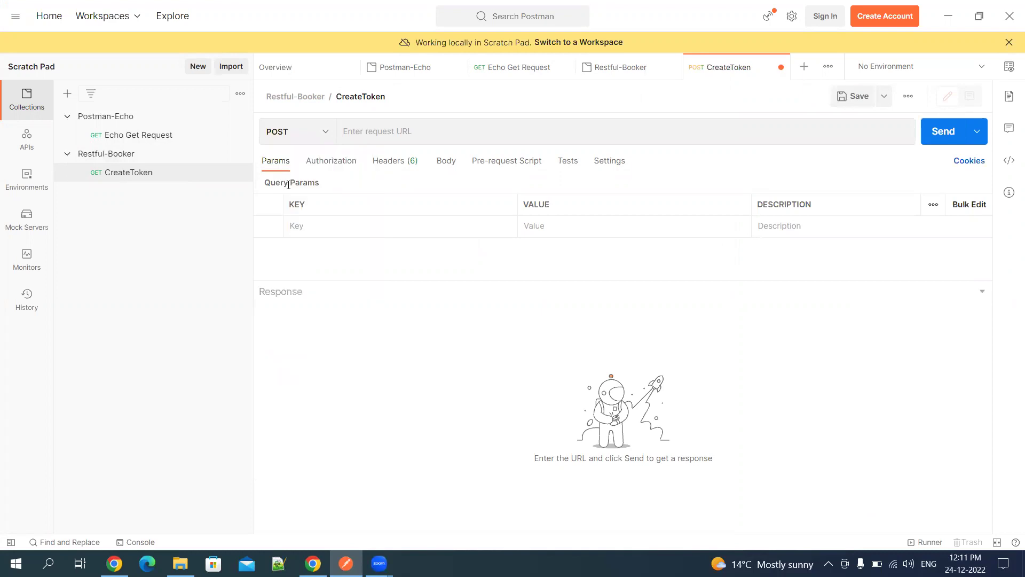
click(377, 136)
text(https://restful-booker.herokuapp.com/auth)
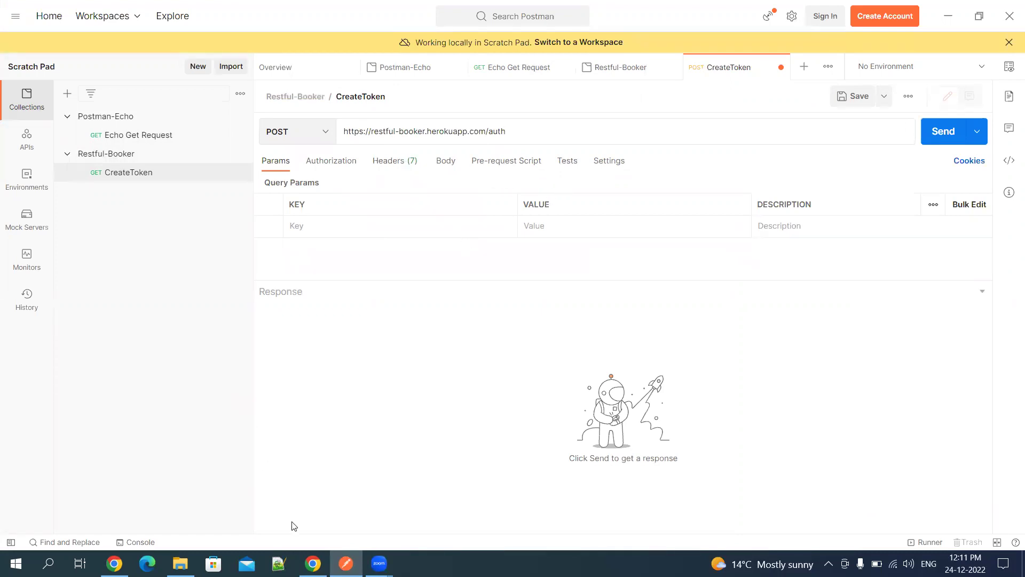
Switch to the restful-booker documentation in the browser and copy the JSON request body from the CreateToken example
click(313, 563)
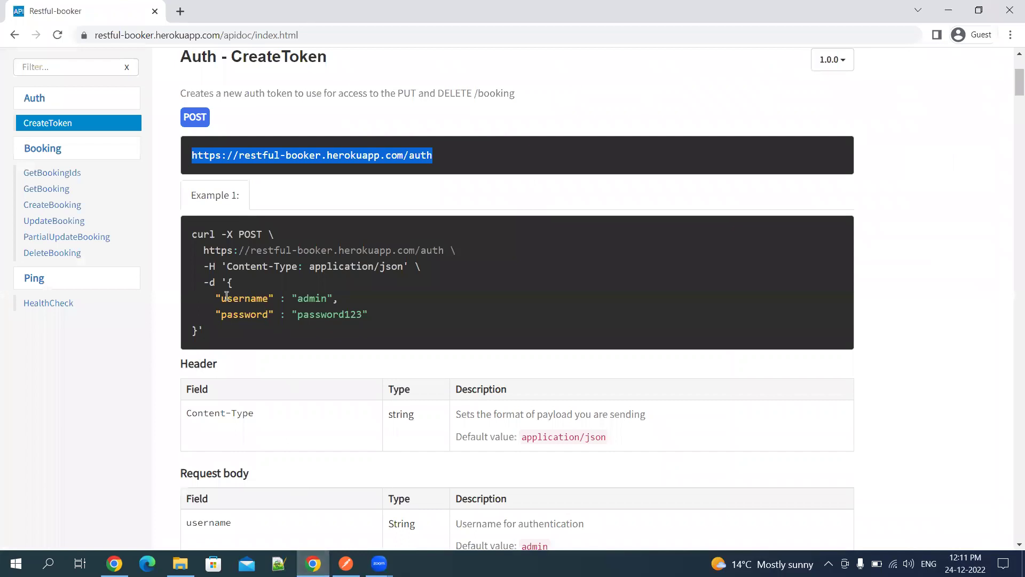
drag(187, 414, 255, 422)
scroll(254, 419, down, 1)
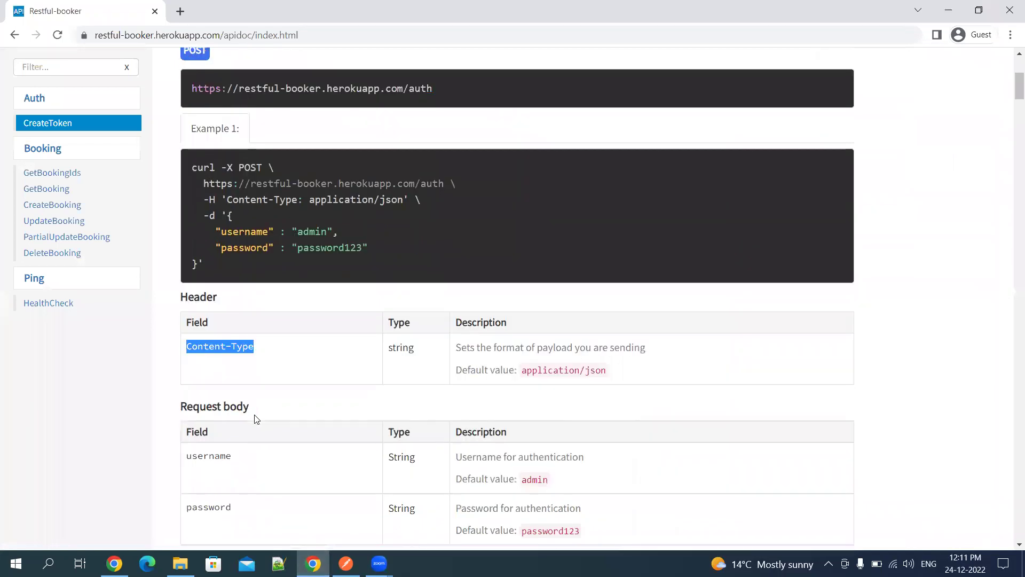
click(205, 453)
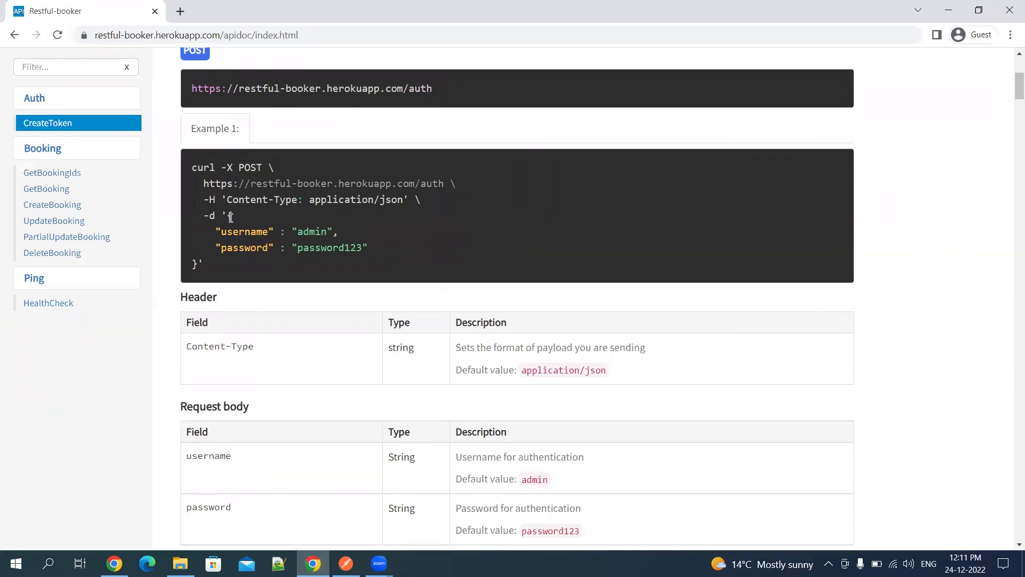
drag(228, 215, 200, 263)
key(ctrl+c)
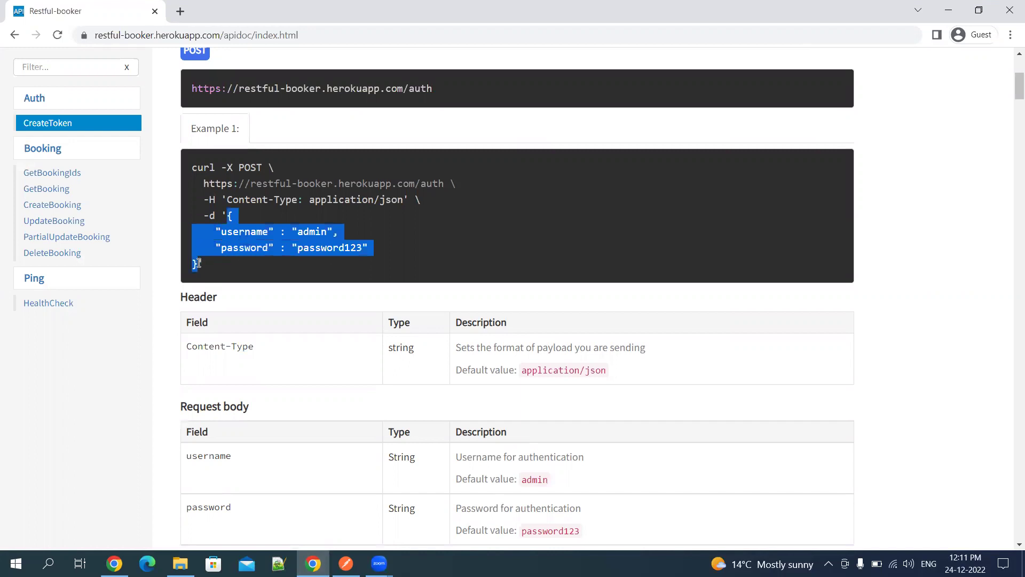
Switch to Postman, give CreateToken a raw JSON body with the copied username and password payload, and save the request
click(346, 563)
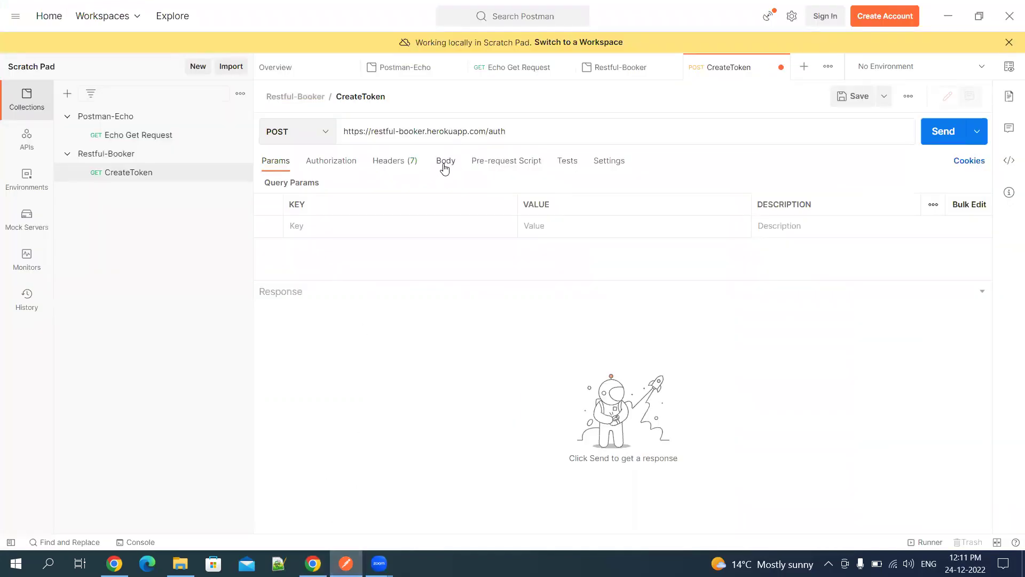
click(444, 168)
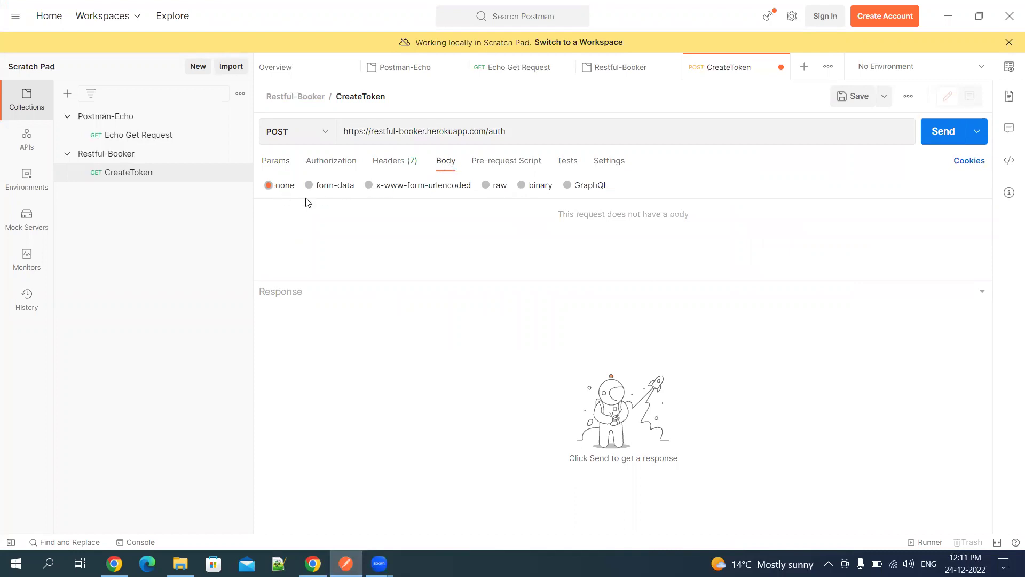
click(488, 186)
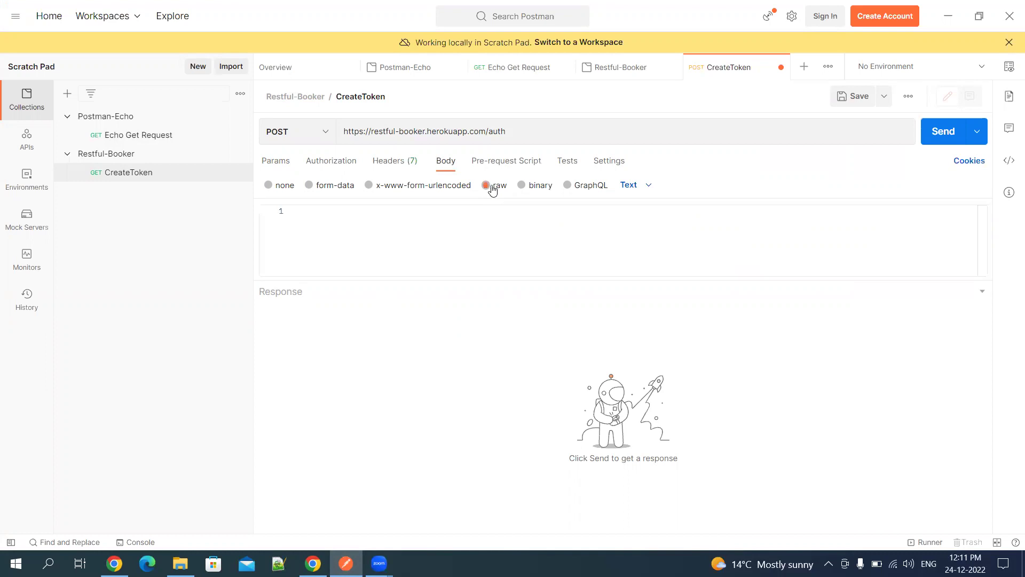
click(649, 187)
click(640, 252)
click(368, 258)
key(ctrl+v)
key(ctrl+s)
double_click(335, 223)
double_click(336, 235)
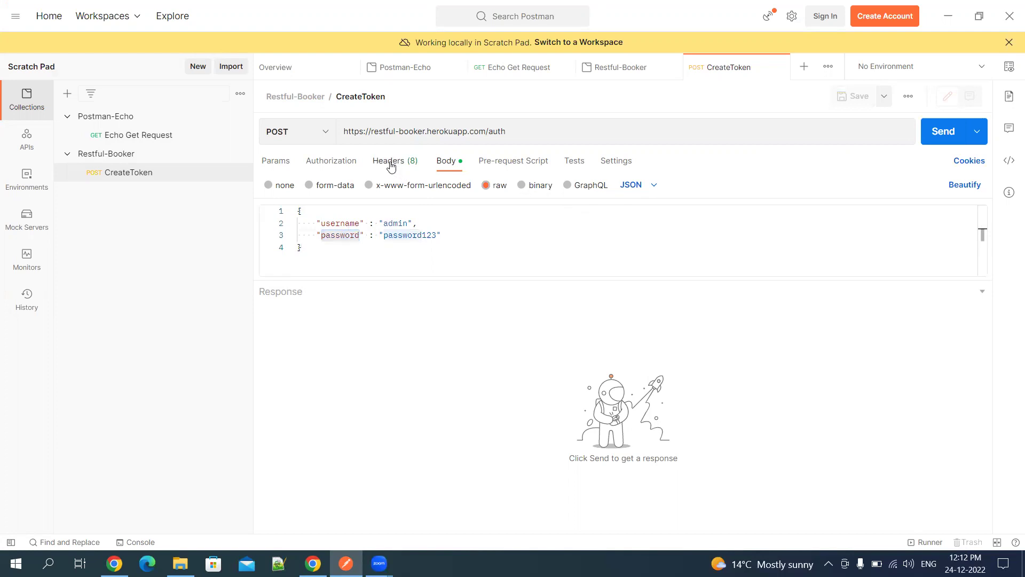
Compare the request's auto-generated Content-Type header with the Content-Type default value in the API documentation
click(391, 163)
click(331, 182)
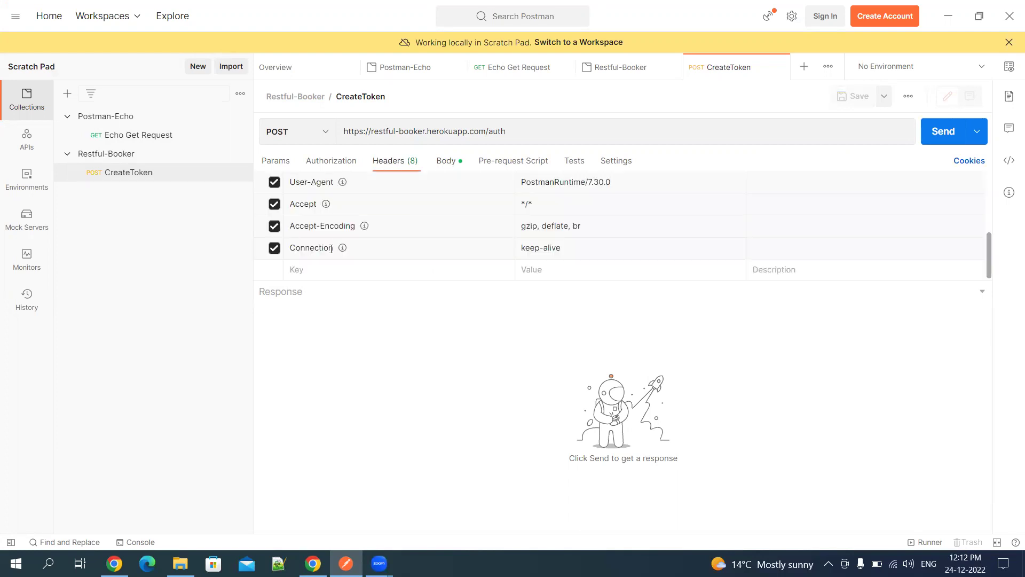
scroll(354, 250, up, 3)
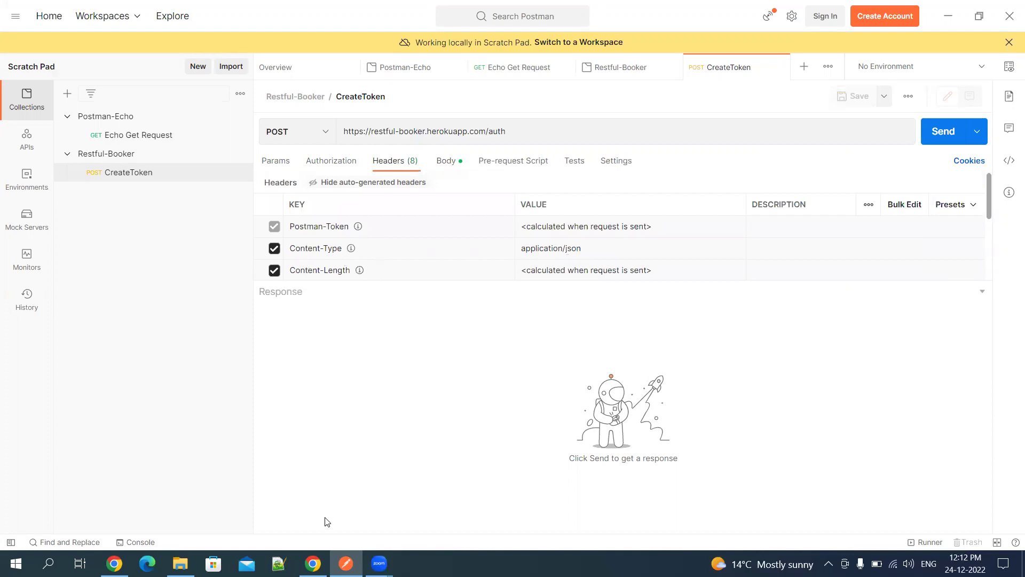
click(313, 564)
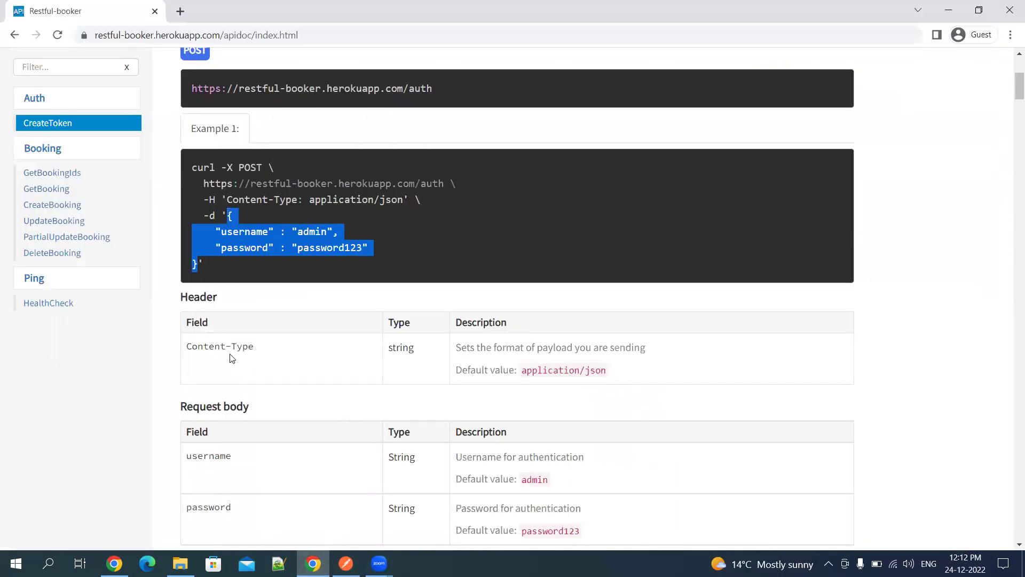
drag(524, 371, 609, 381)
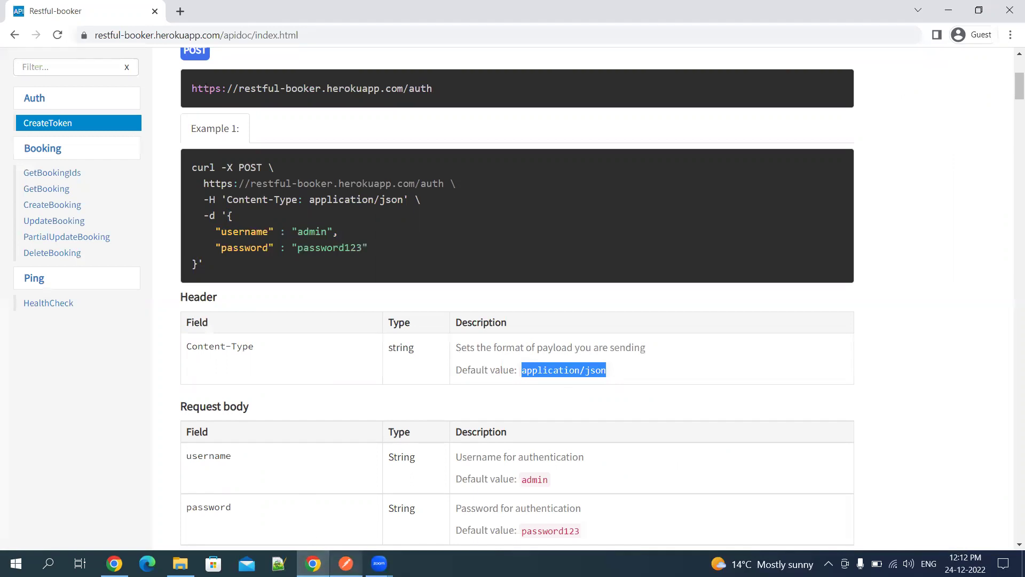
click(345, 564)
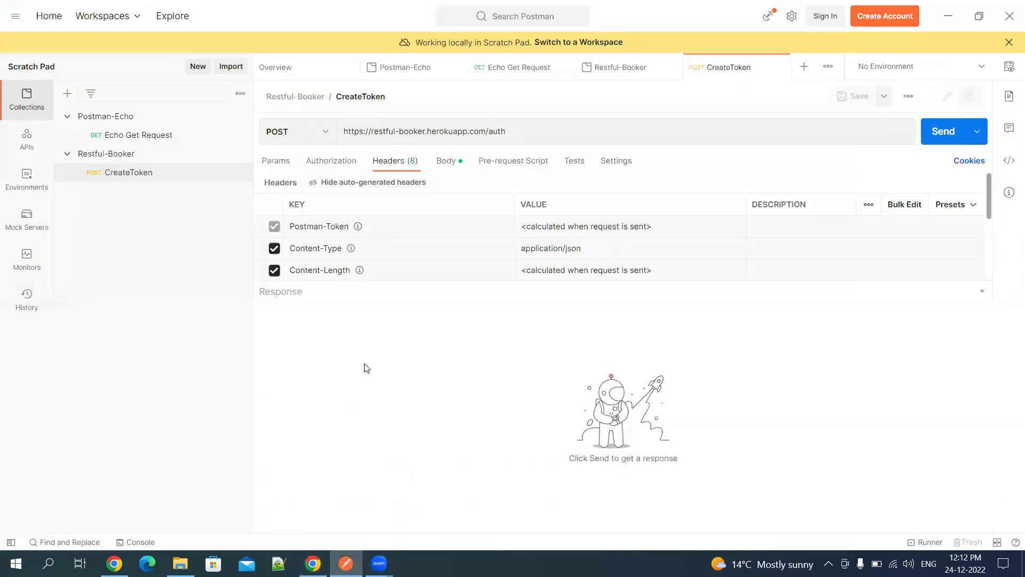
Send the CreateToken POST request with its JSON body and inspect the response status and body
click(447, 160)
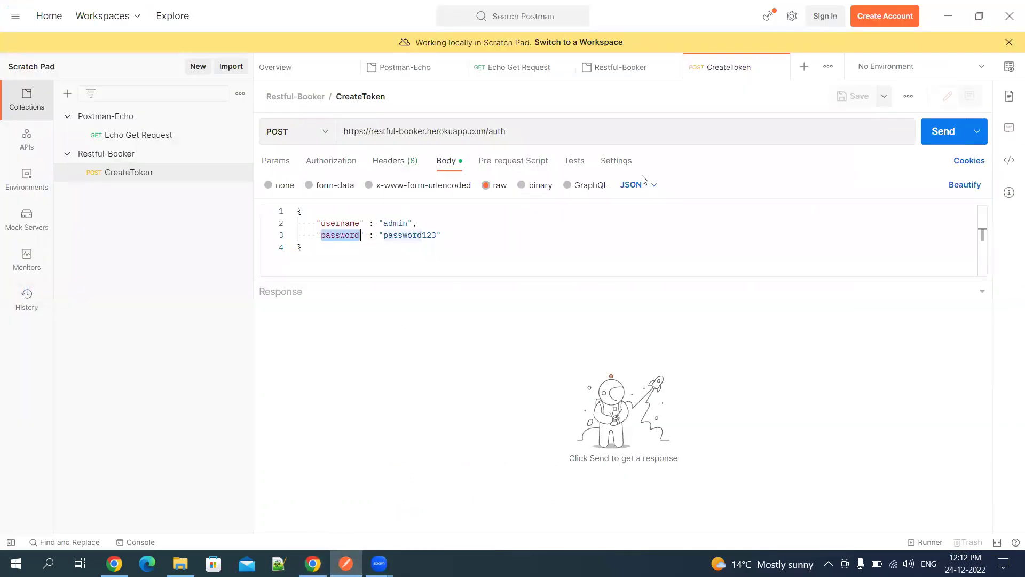
click(942, 133)
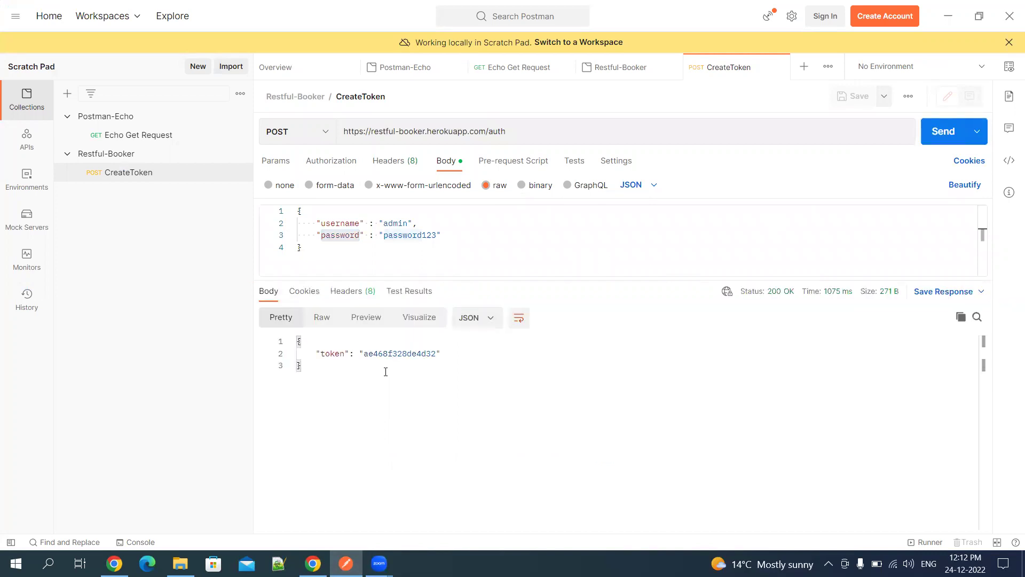
mouse_move(775, 303)
drag(310, 371, 294, 345)
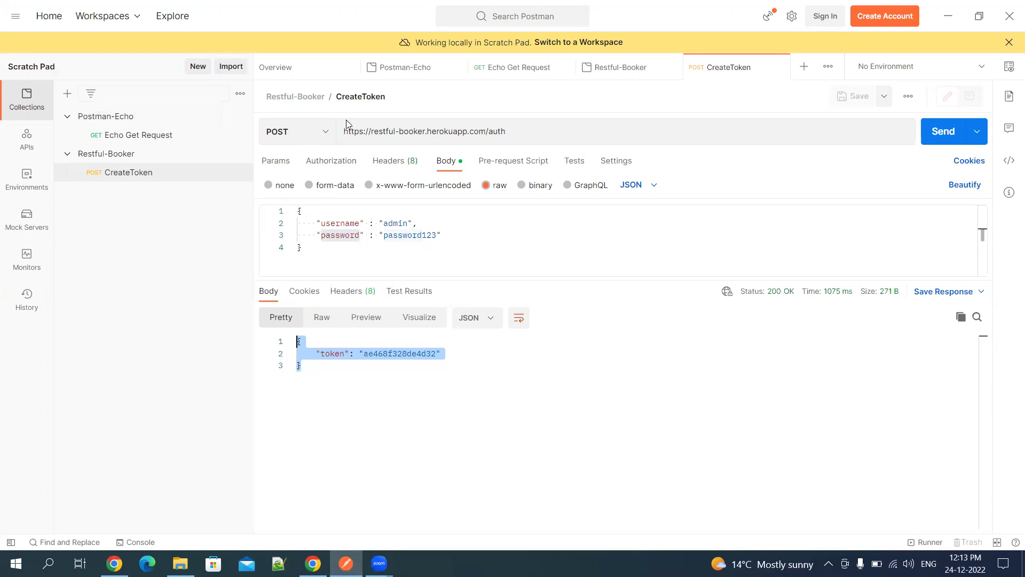
Try sending the CreateToken request with the DELETE method, inspect the response, and restore the method to POST
click(327, 133)
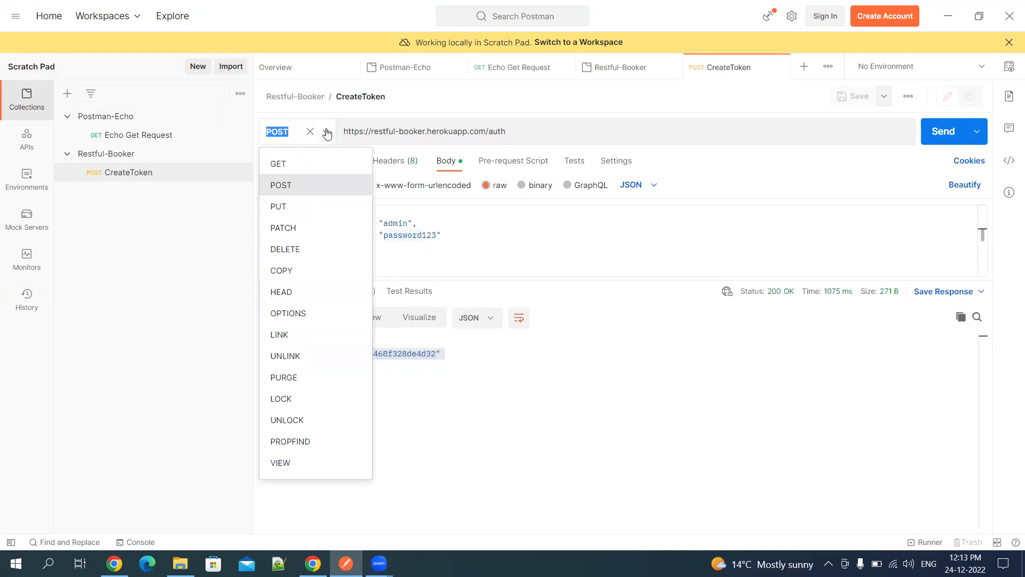
click(281, 250)
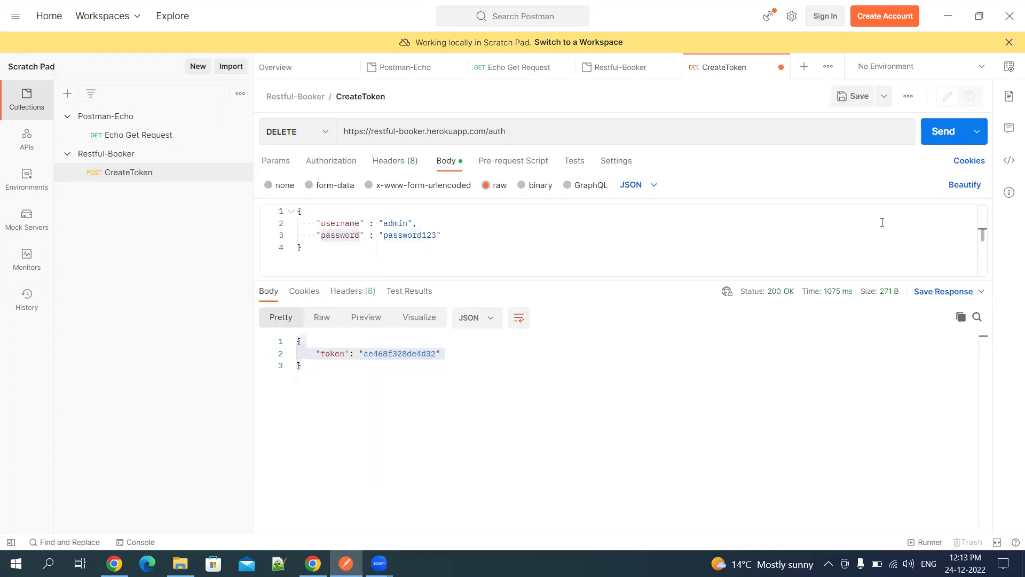
click(941, 134)
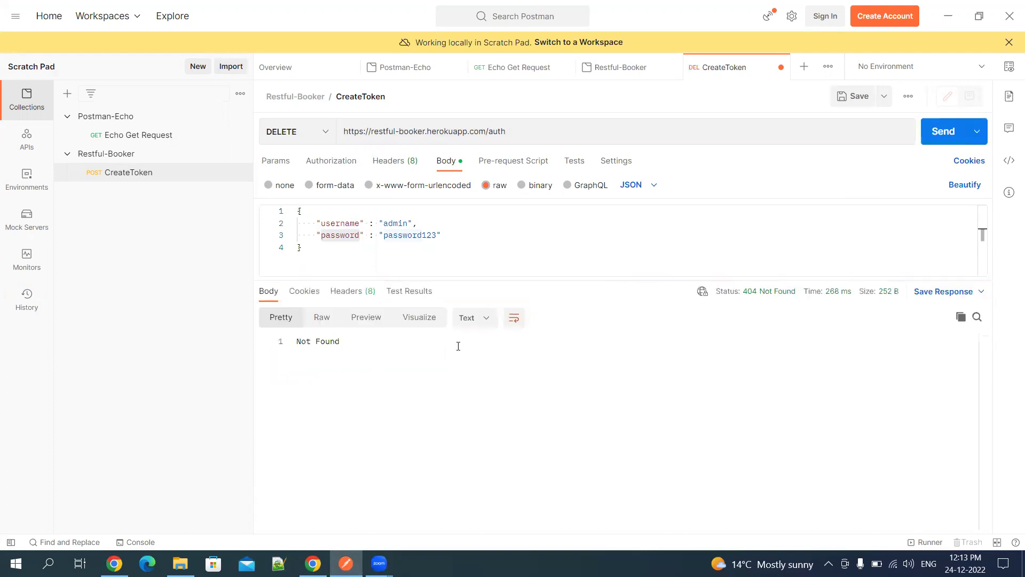
drag(355, 342, 289, 343)
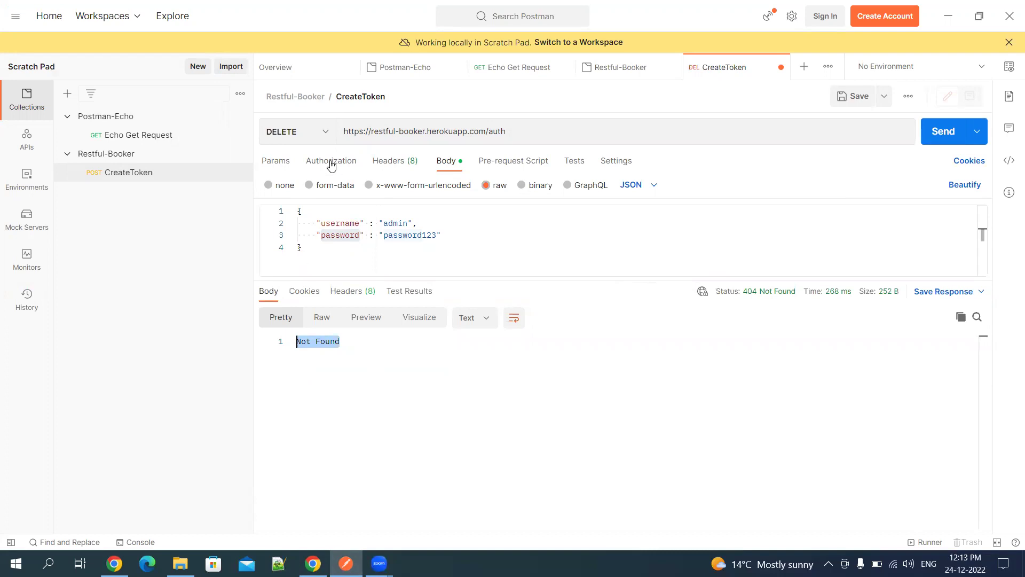
click(308, 132)
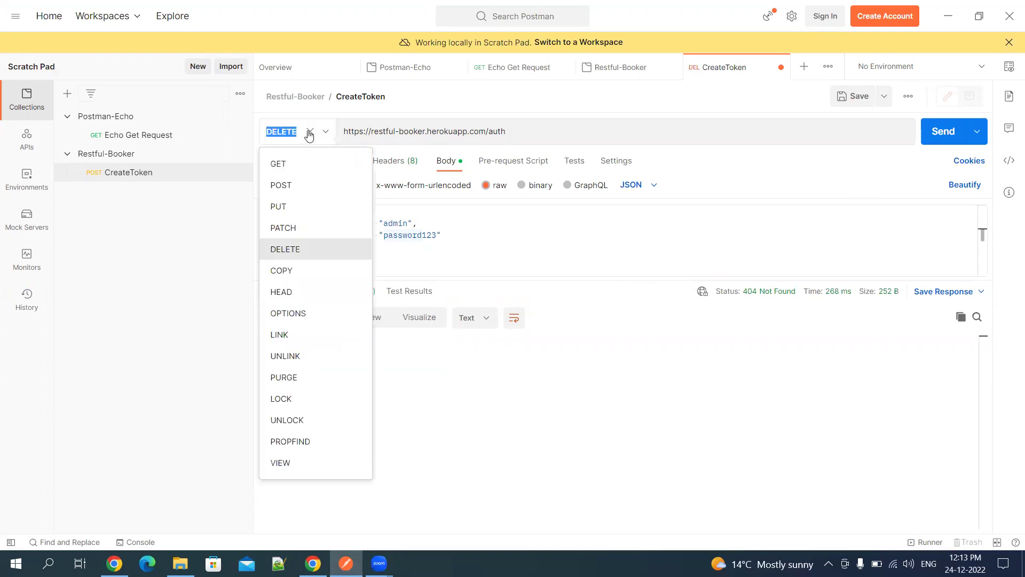
click(293, 190)
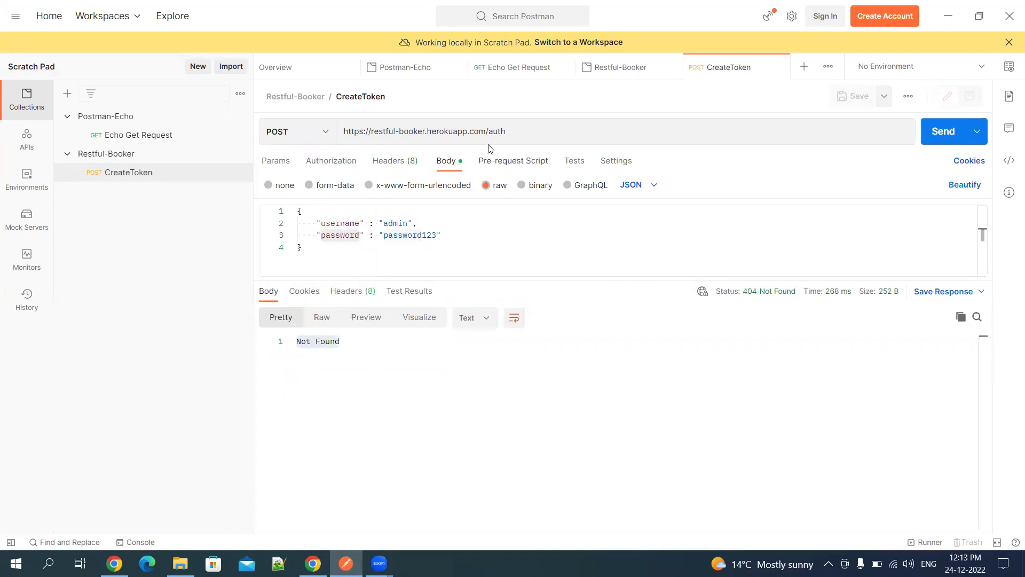
click(516, 131)
text(2)
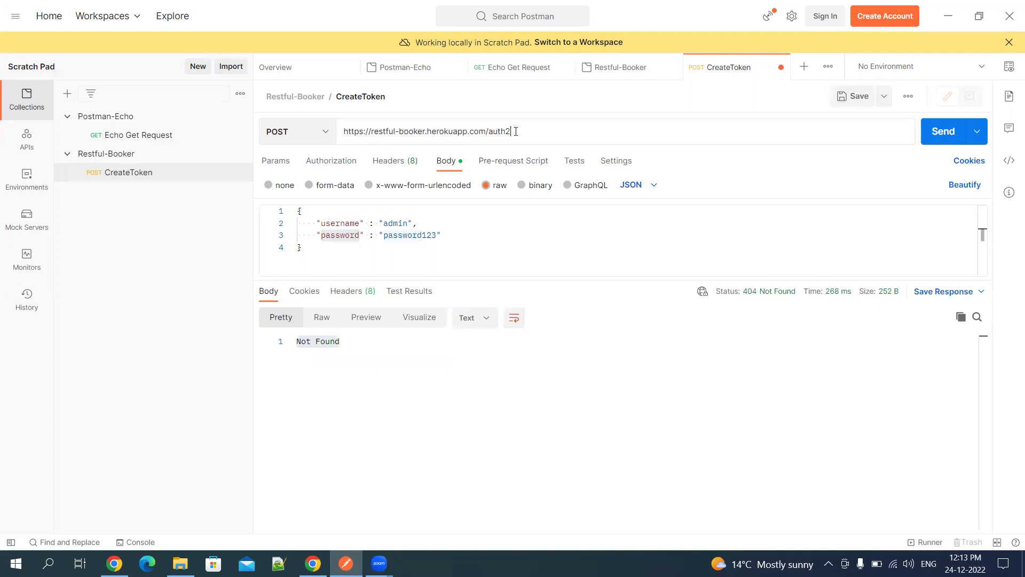
click(940, 137)
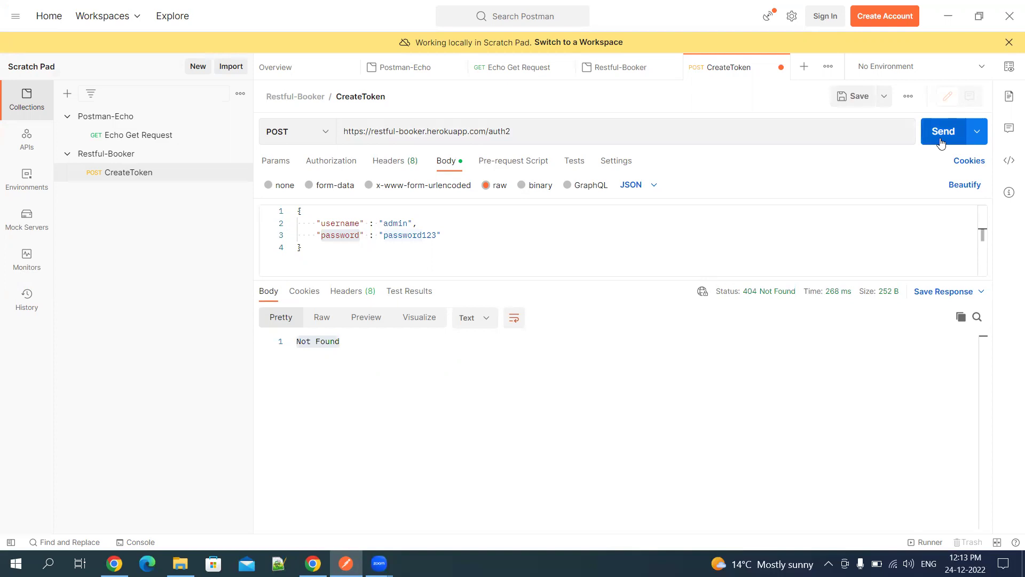